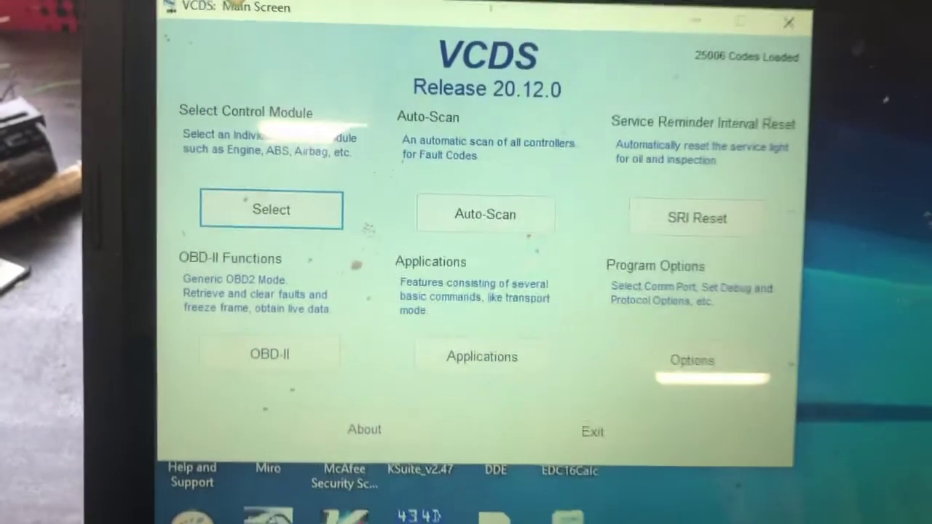
Step: Connect VCDS to the 01-Engine controller and review its 8 stored fault codes
click(346, 253)
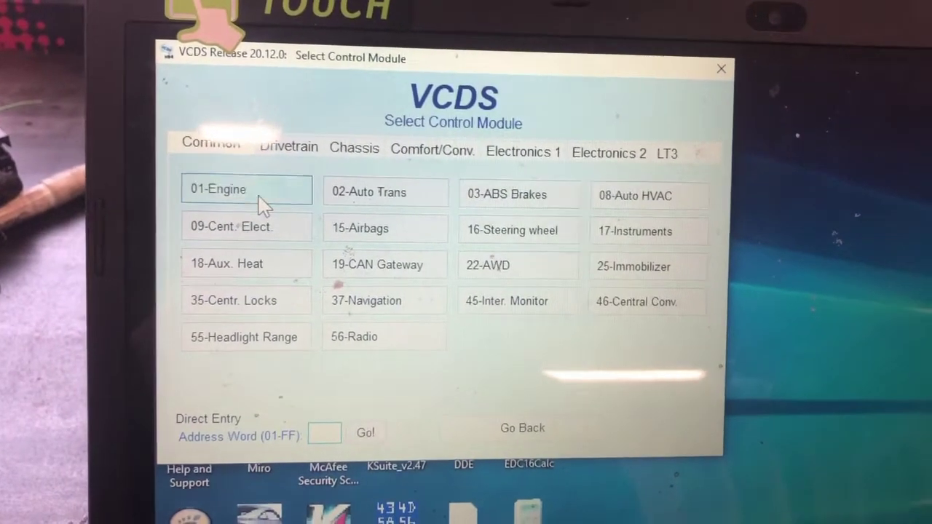
click(266, 199)
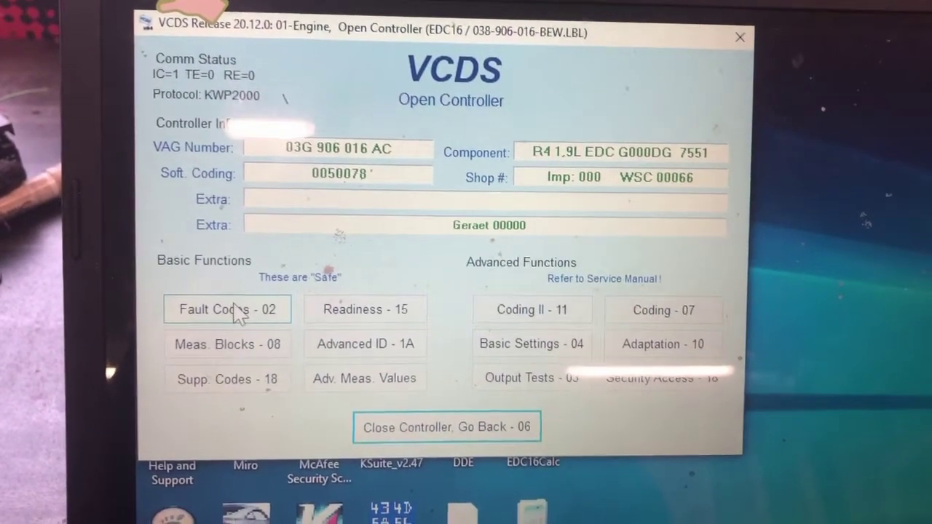
click(234, 307)
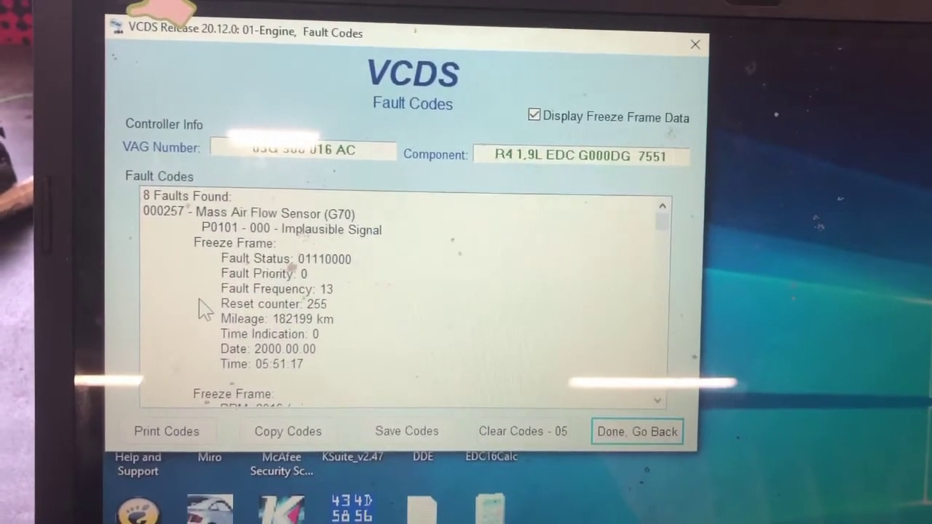
click(650, 425)
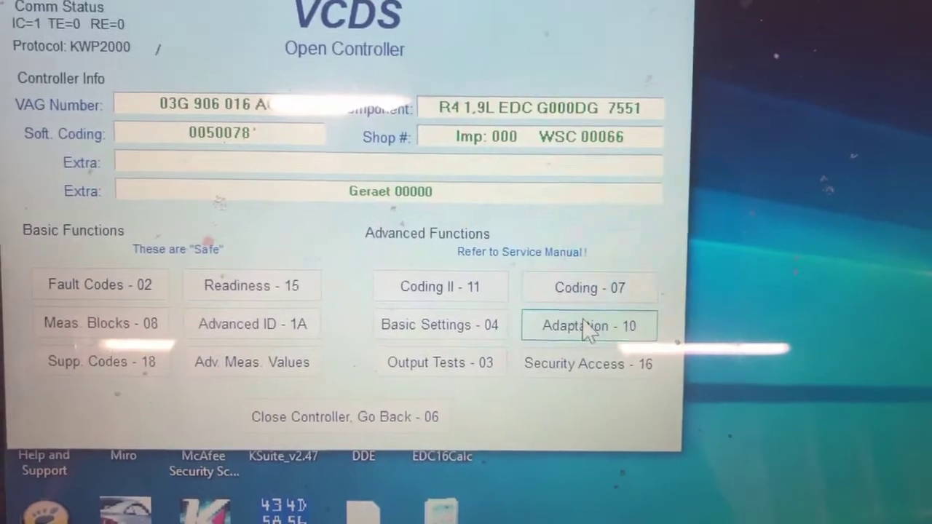
Step: Show the engine's Immobilizer Status adaptation channel 91 and check its value 4 (matched)
click(588, 328)
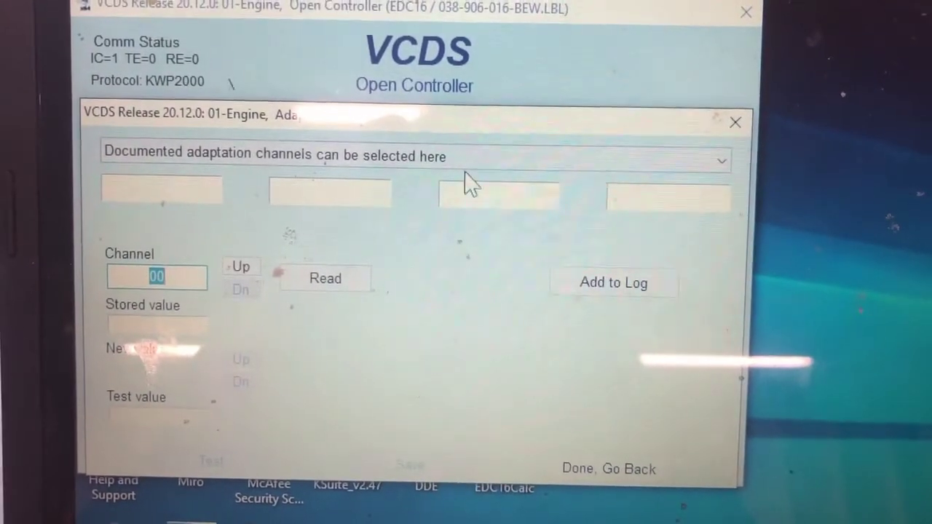
click(464, 159)
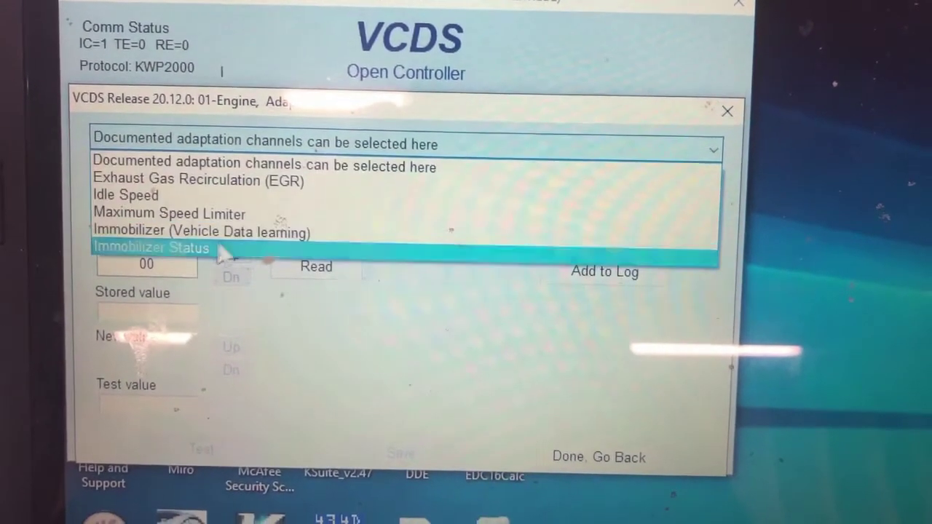
click(206, 251)
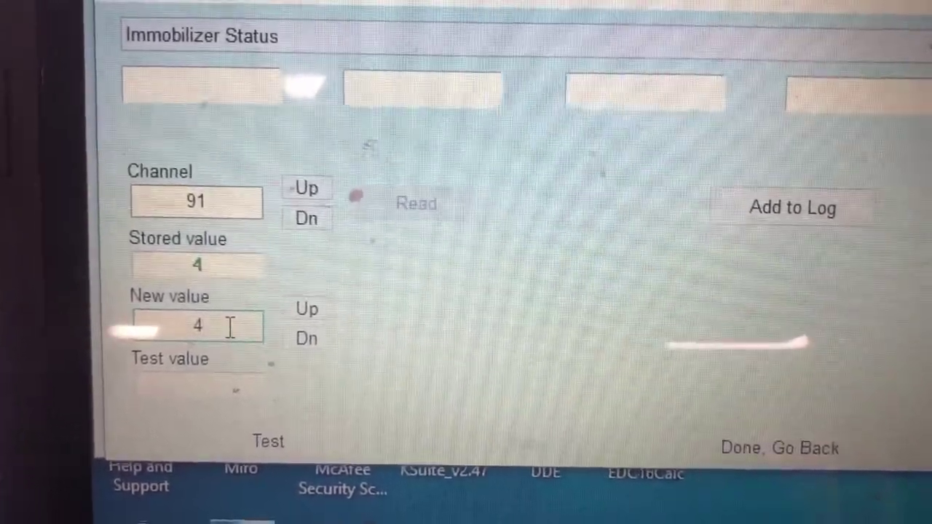
mouse_move(229, 328)
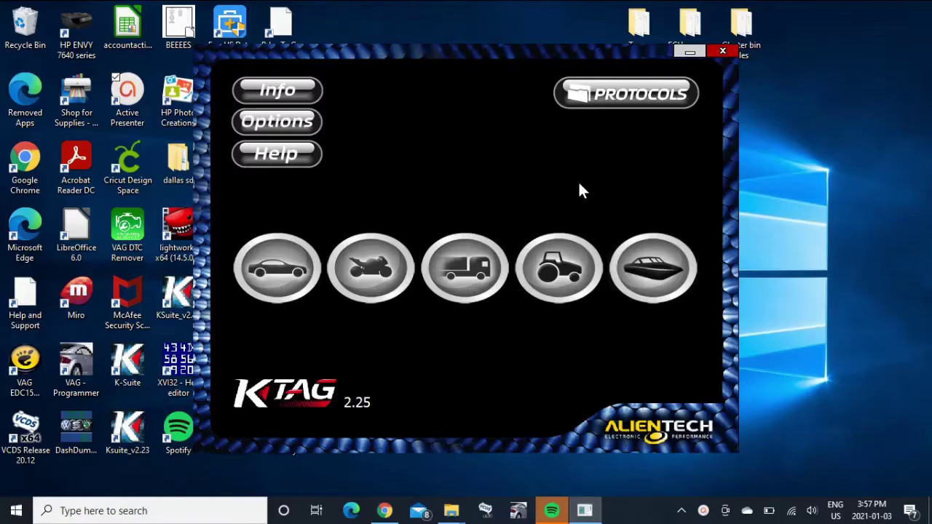
Step: Select the BDM MPC5XX BOSCH EDC16+ VAG protocol and accept the EDC16 warnings
click(643, 107)
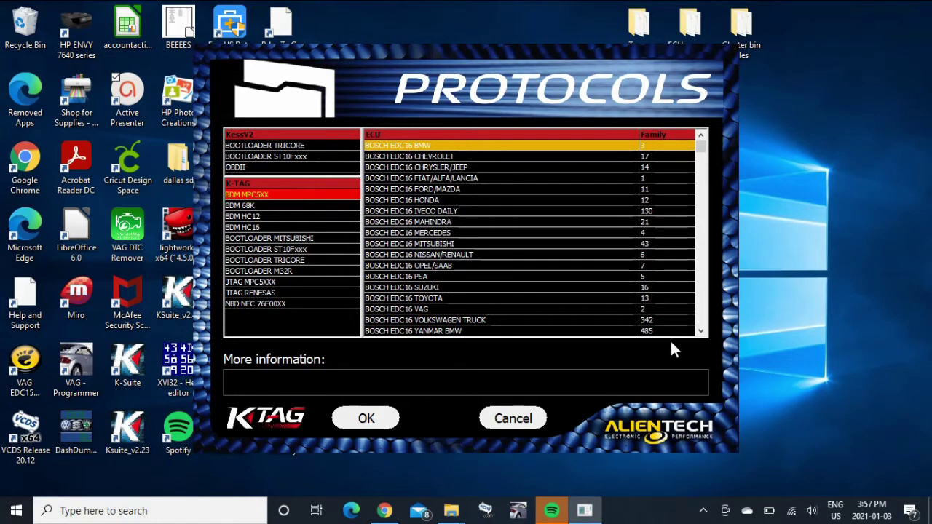
drag(701, 331, 700, 332)
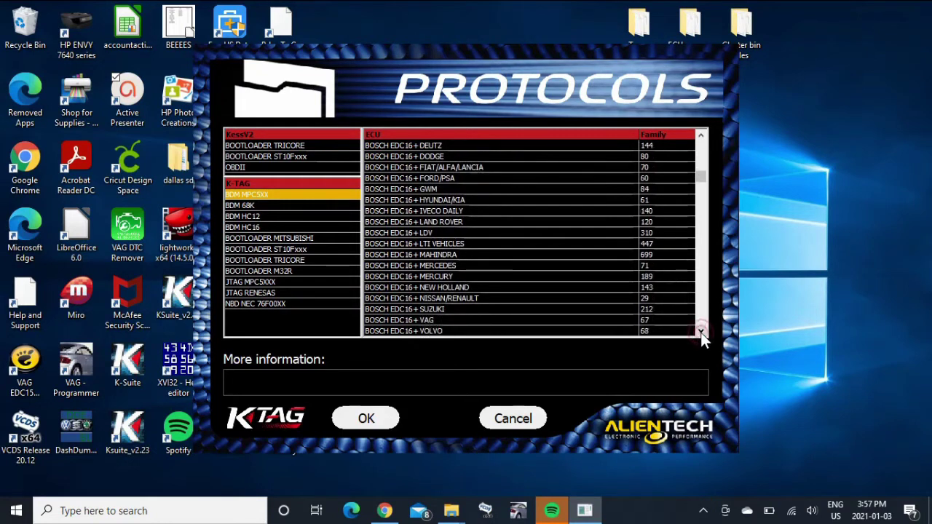
click(413, 319)
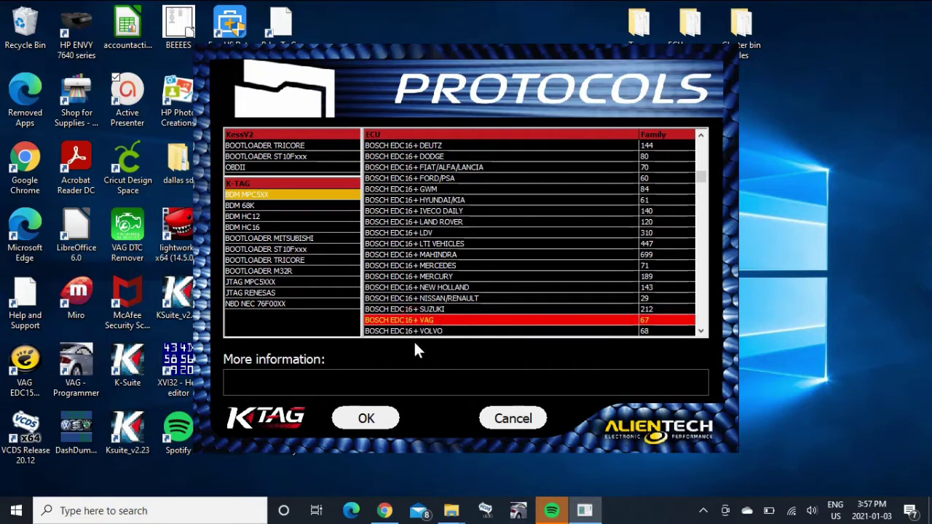
click(364, 422)
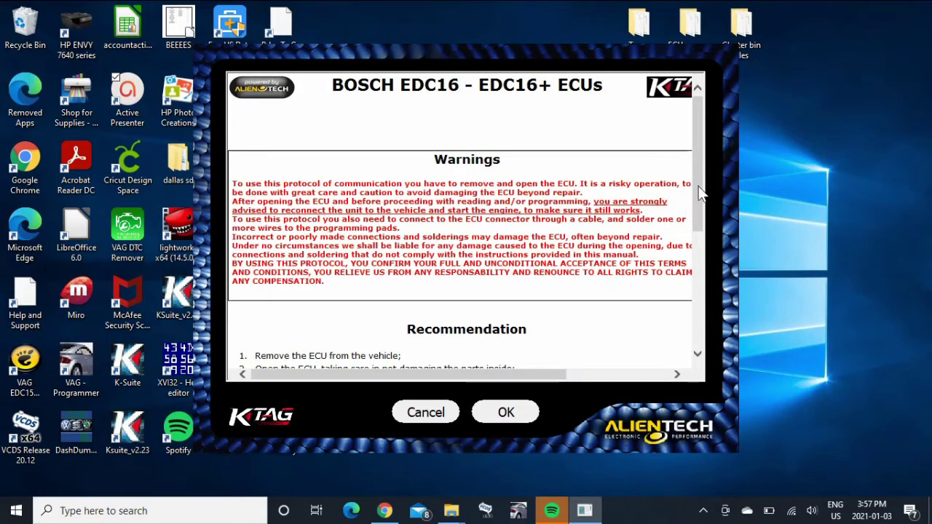
drag(700, 193, 709, 246)
click(506, 412)
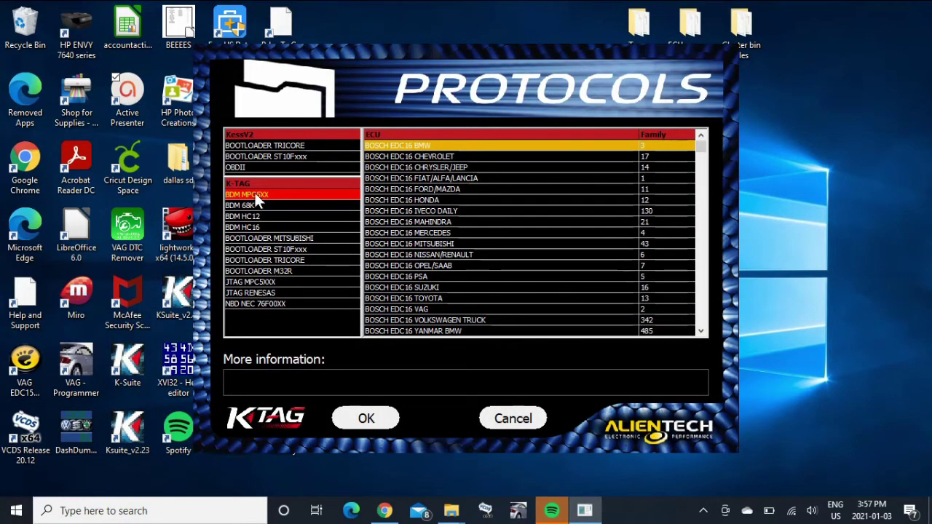
Step: Reselect BOSCH EDC16+ VAG and accept the warnings again to reach the plug-in list
drag(700, 146, 701, 222)
click(702, 138)
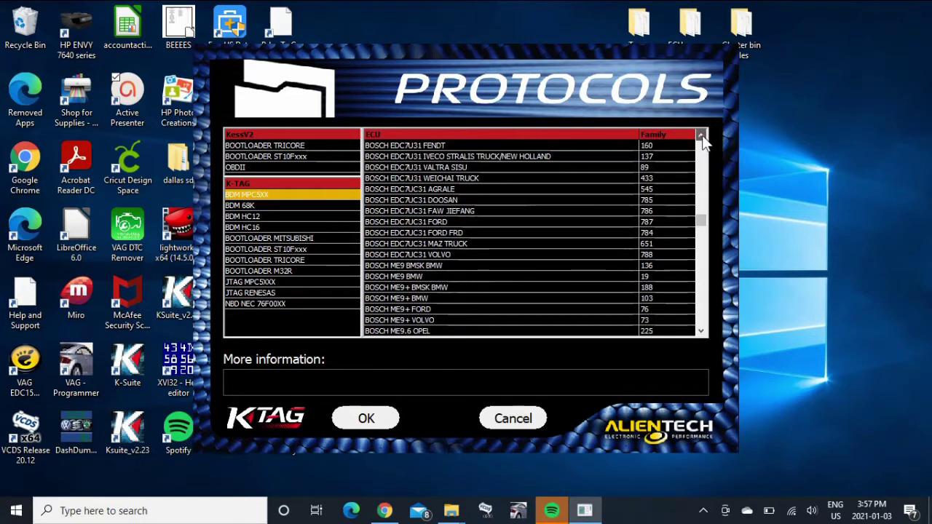
click(702, 138)
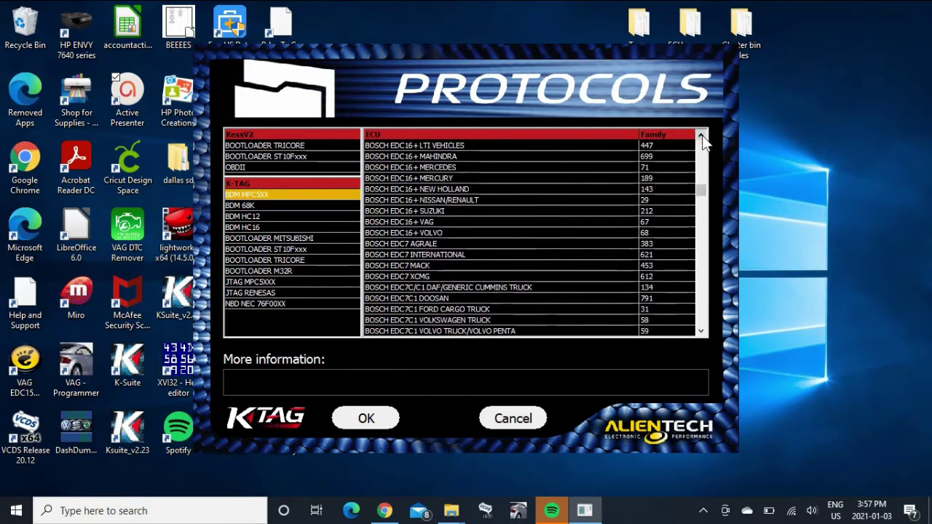
click(412, 222)
click(365, 421)
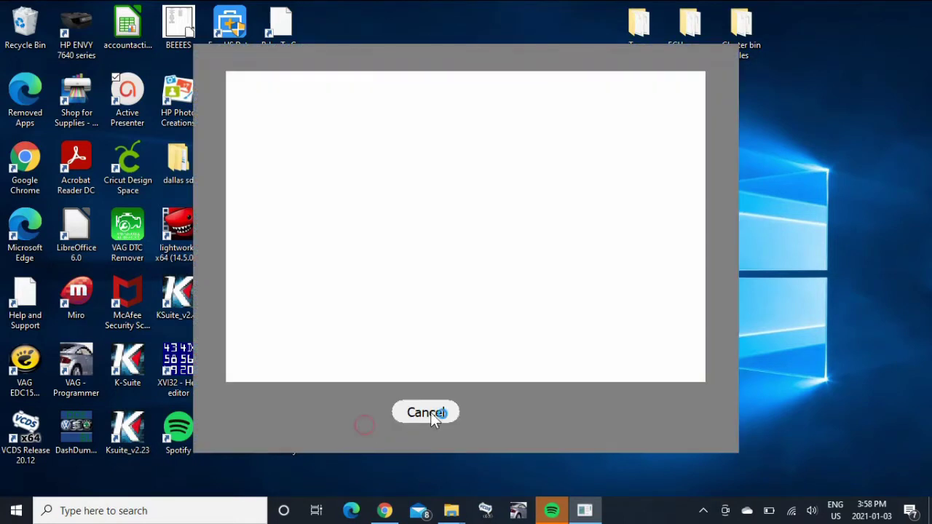
click(500, 412)
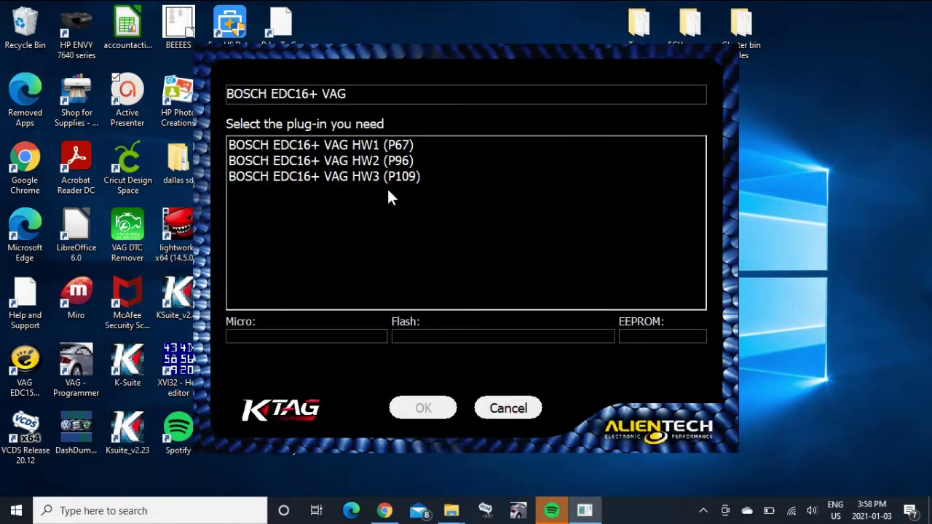
Step: Use the HW1 (P67) plug-in with Restore unchecked and run a backup-only ECU read
click(394, 146)
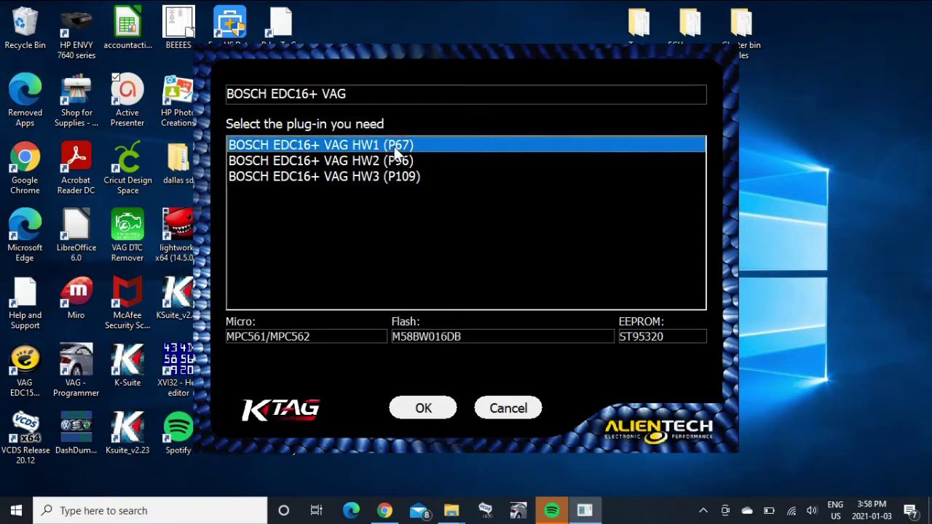
click(422, 410)
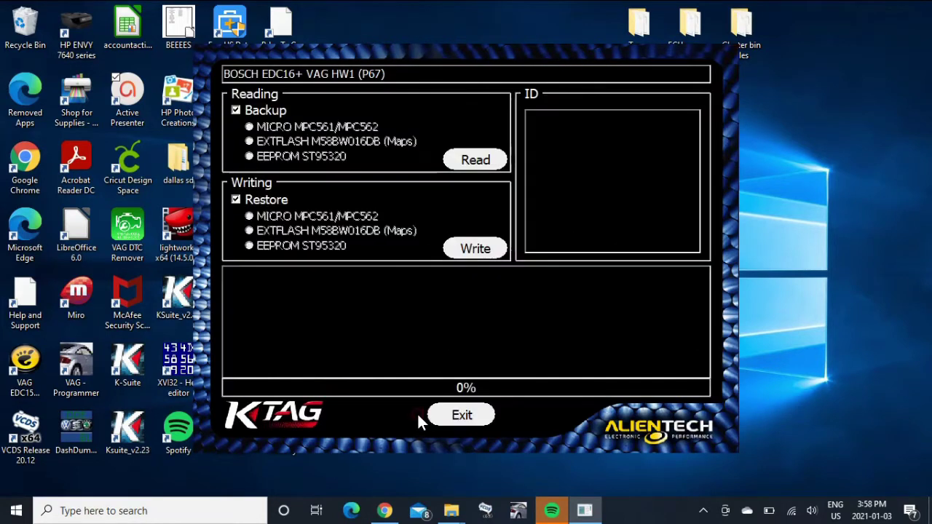
mouse_move(417, 412)
mouse_down()
mouse_move(352, 376)
mouse_move(375, 369)
mouse_move(412, 415)
mouse_up()
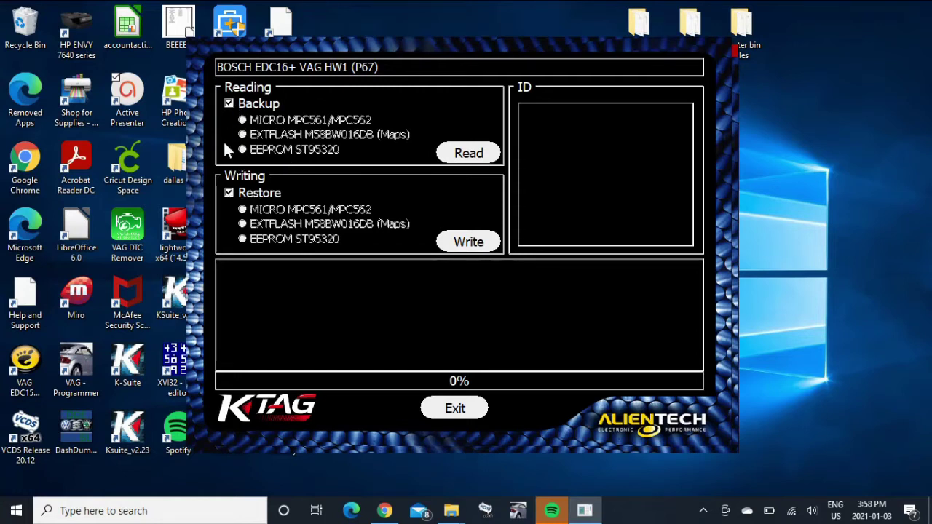
click(226, 192)
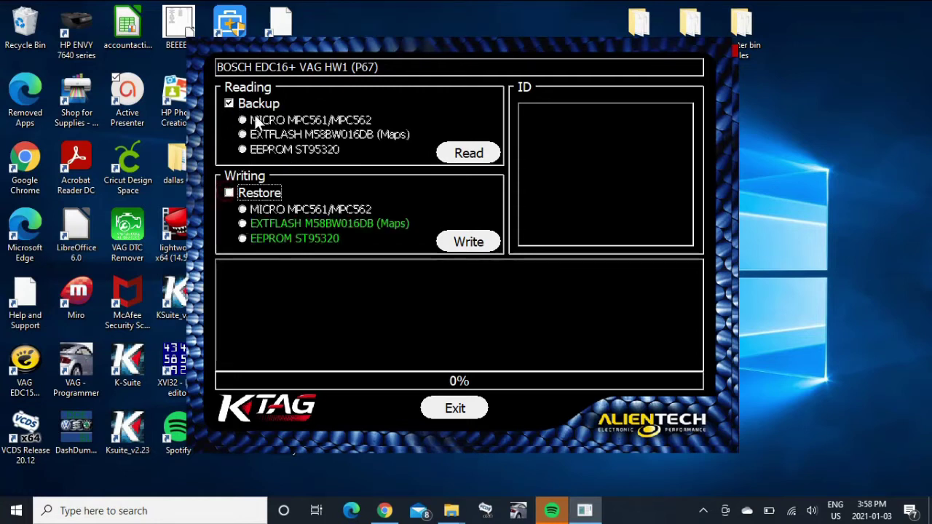
click(470, 155)
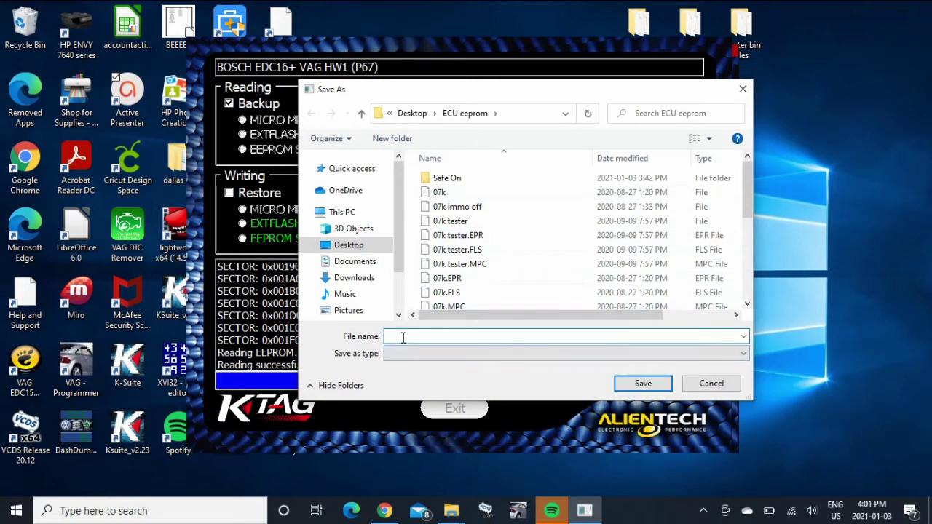
Step: Save the read backup as separate files named 'BRM auto EDC16' in ECU eeprom
text(R)
text(Mautp)
key(BackSpace)
text(o EDC16)
click(405, 338)
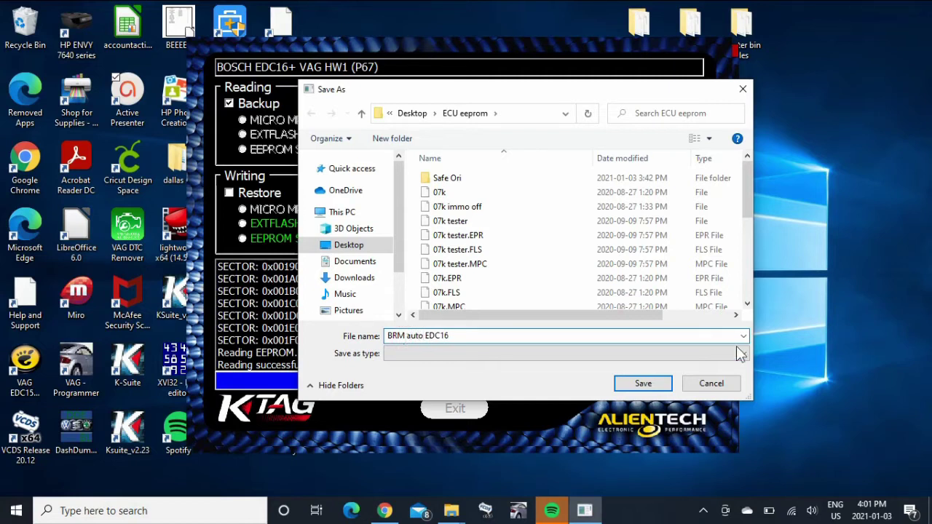
click(637, 388)
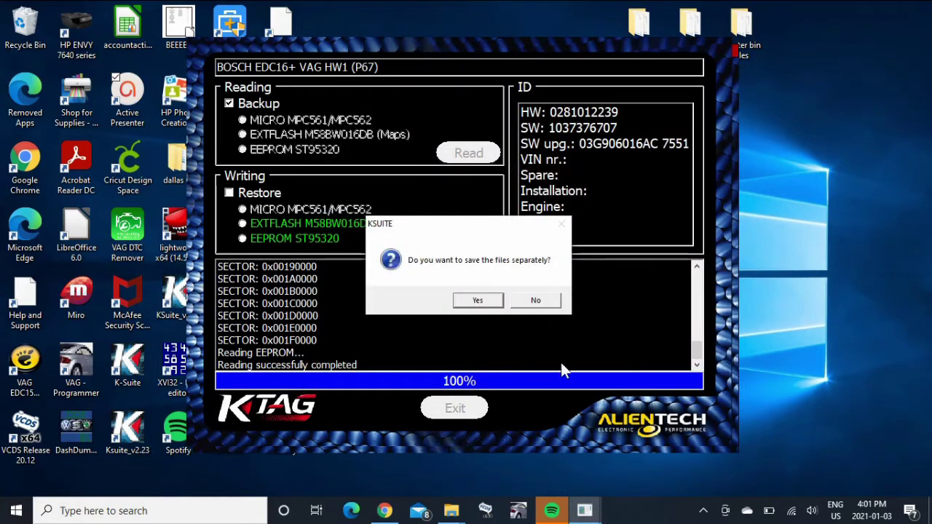
click(479, 305)
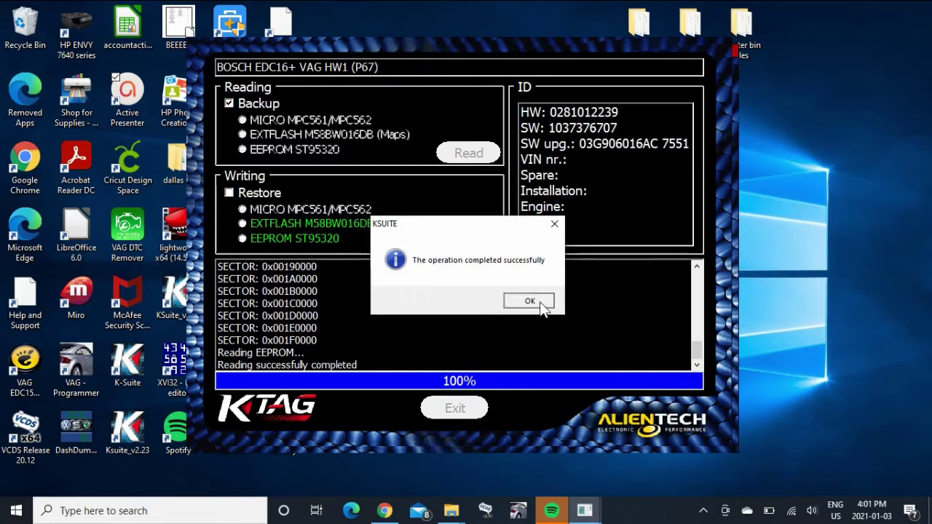
click(542, 305)
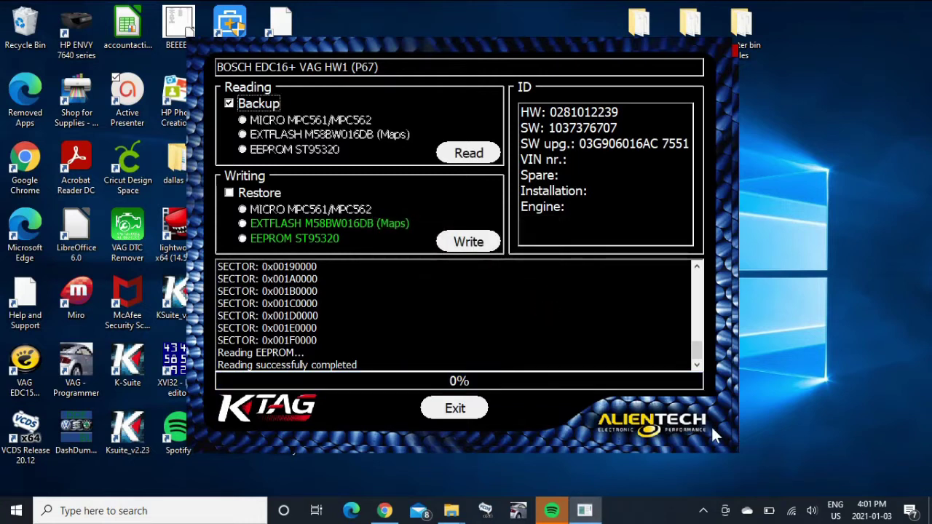
Step: Launch EDC16Calc and load BRM auto EDC16.EPR using the All files type filter
click(455, 408)
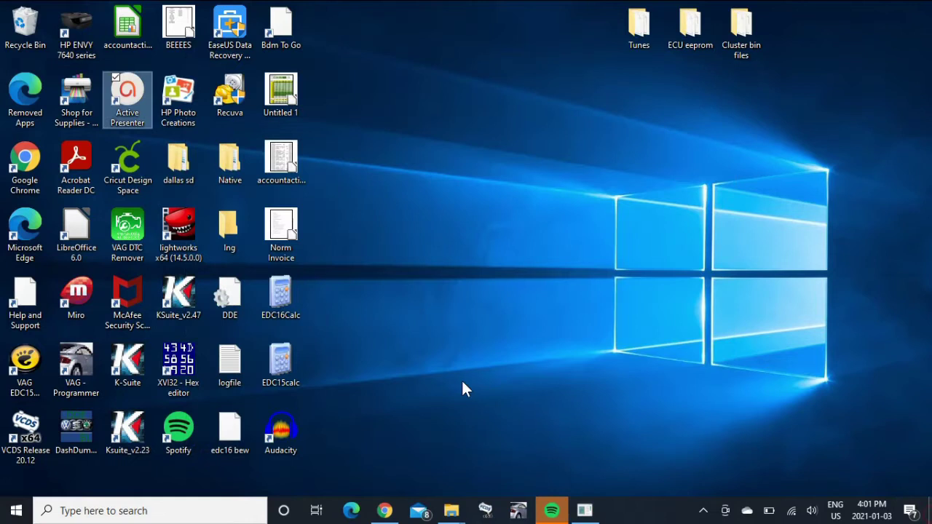
double_click(285, 300)
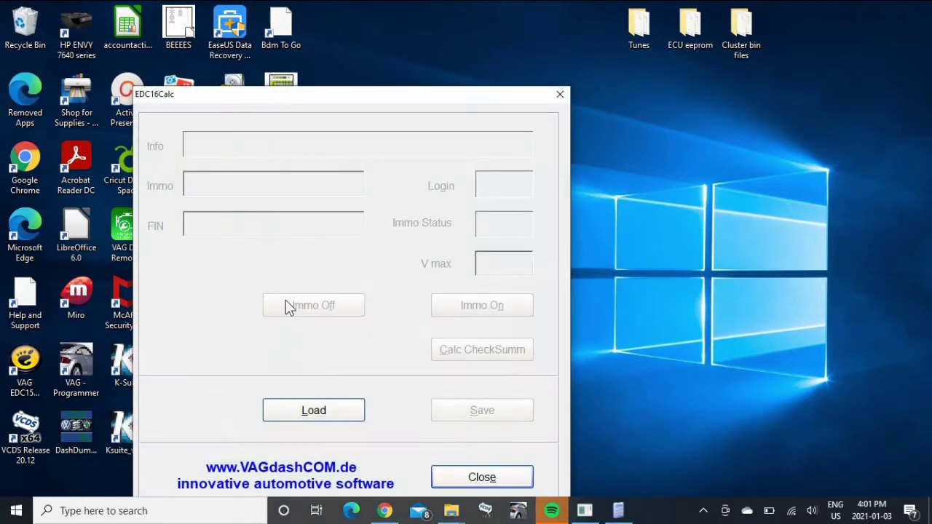
click(325, 412)
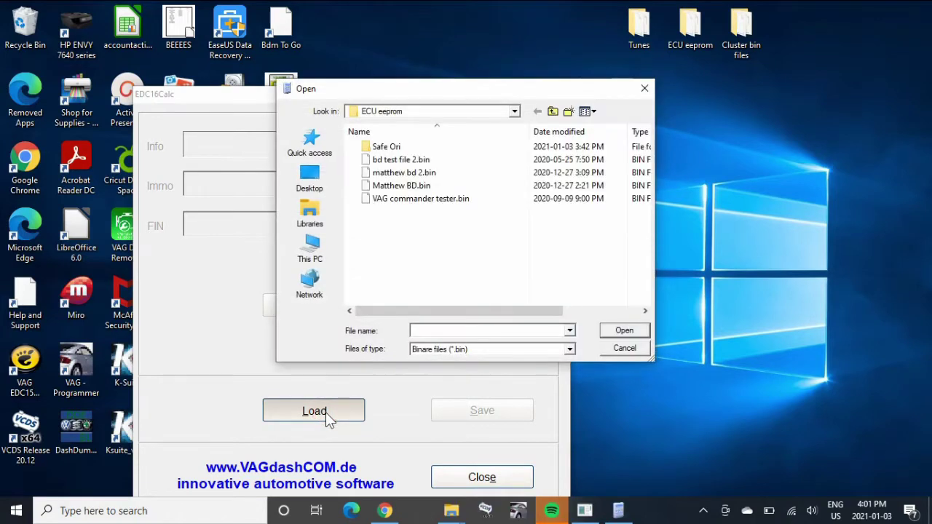
click(510, 349)
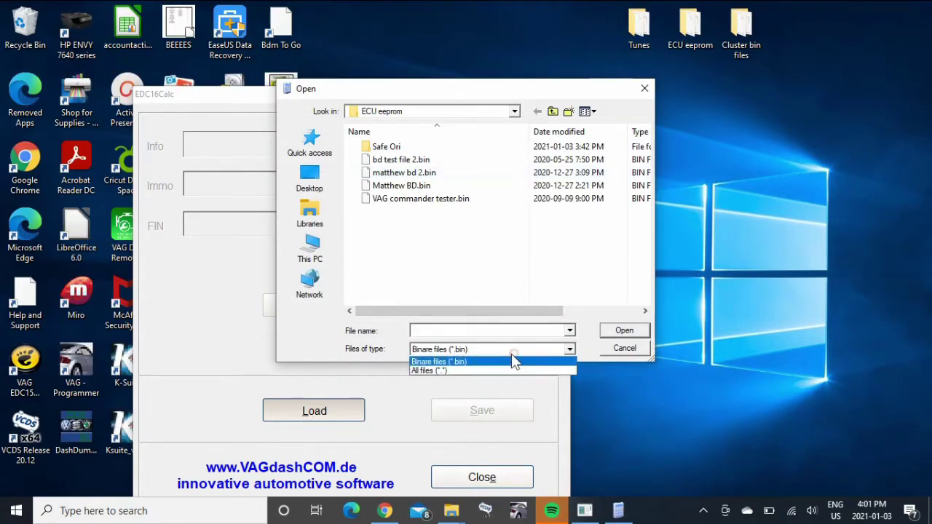
click(464, 369)
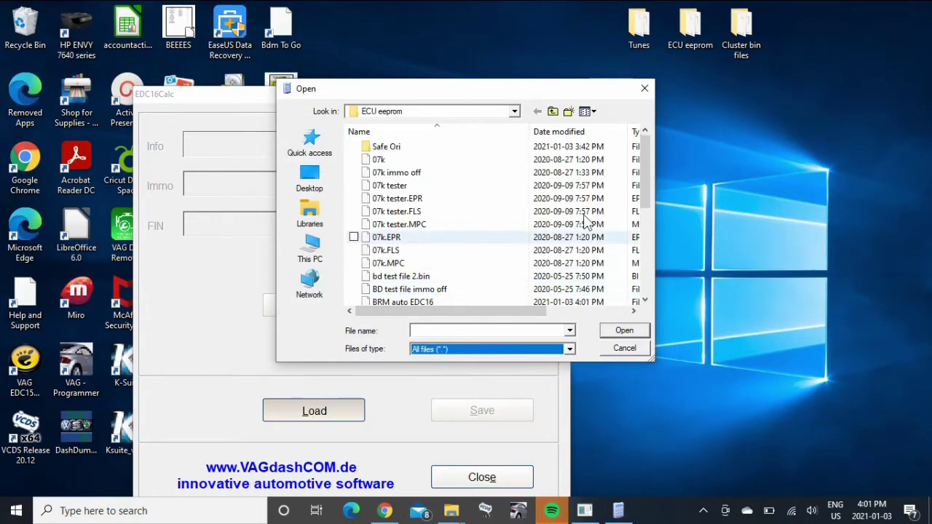
drag(650, 174, 650, 195)
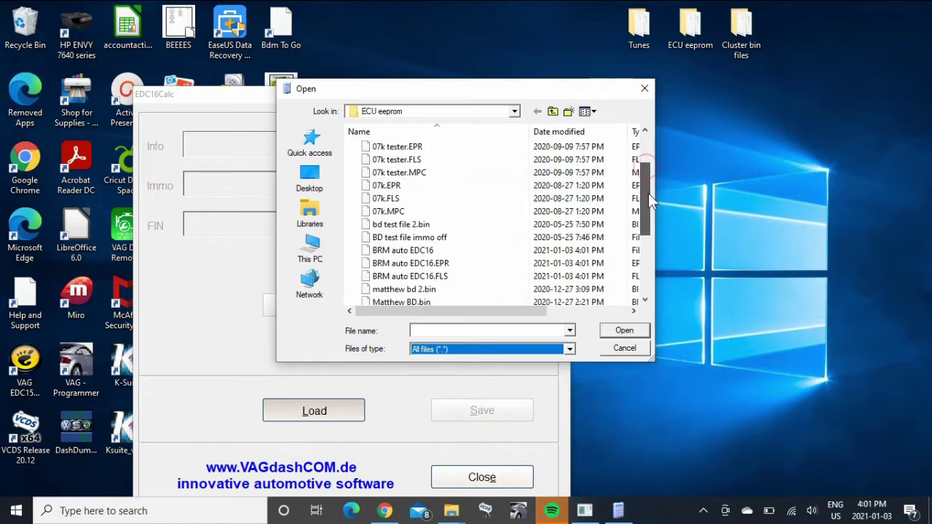
click(460, 263)
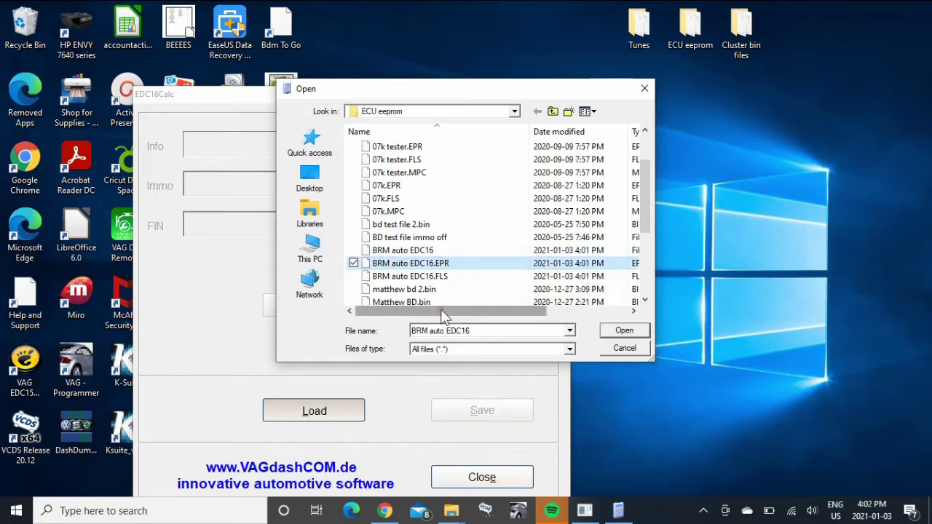
mouse_move(441, 311)
mouse_down()
mouse_move(479, 315)
mouse_move(443, 315)
mouse_up()
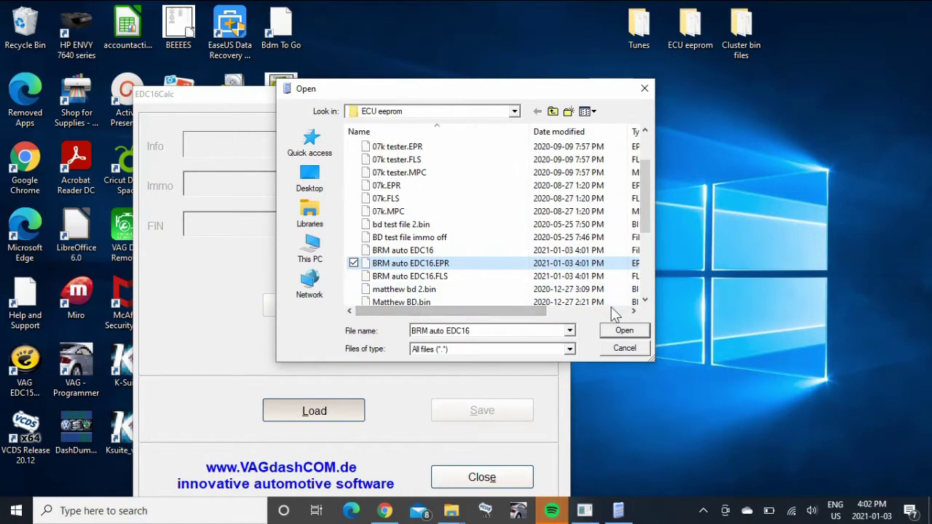
click(633, 331)
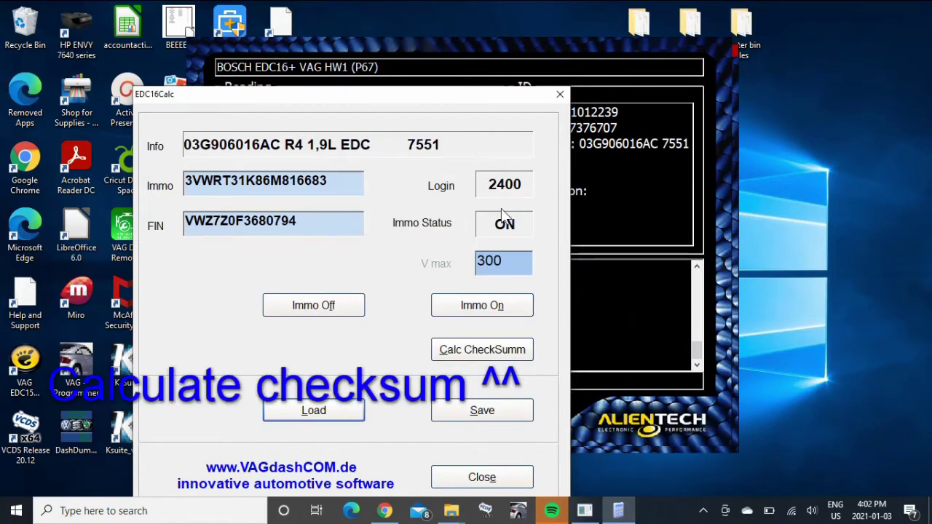
Step: Apply Immo Off, save as 'BRM auto EDC16 immo off.EPR', and close EDC16Calc
click(348, 303)
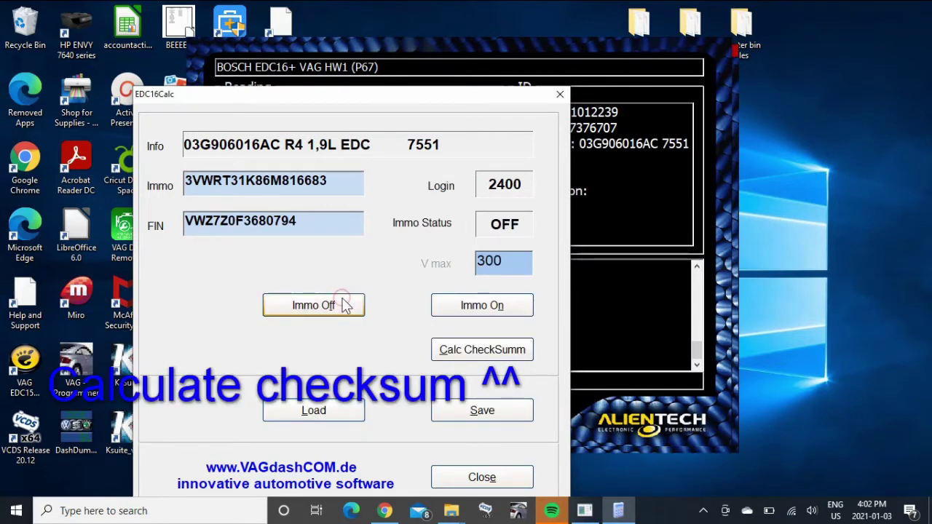
click(475, 411)
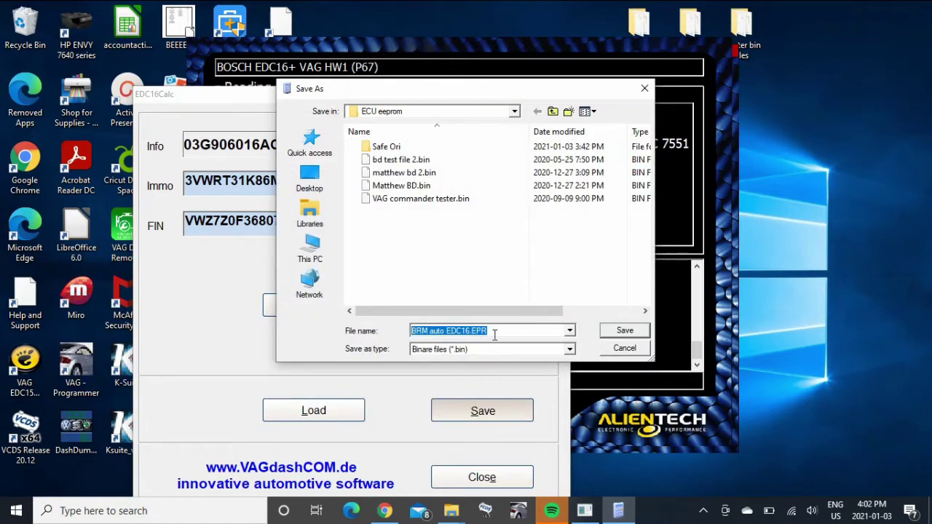
click(470, 332)
text(immo)
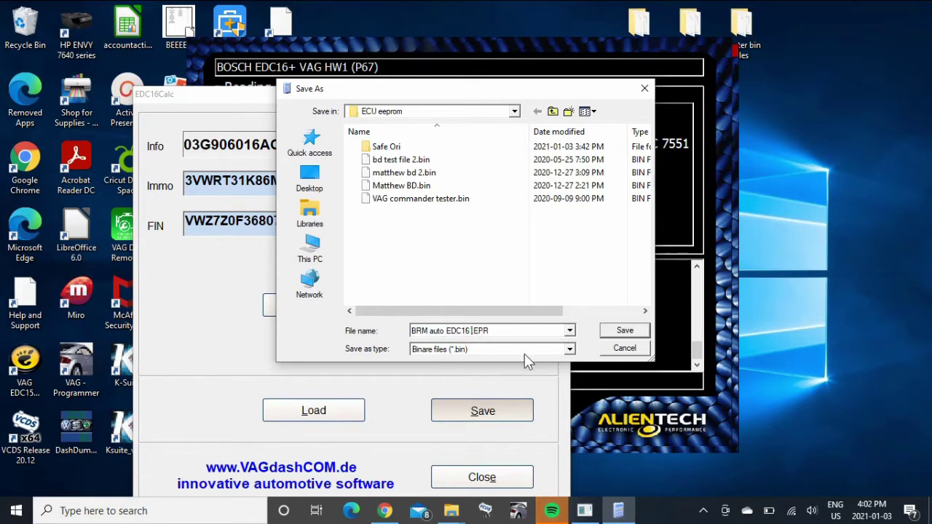
text( off)
click(619, 332)
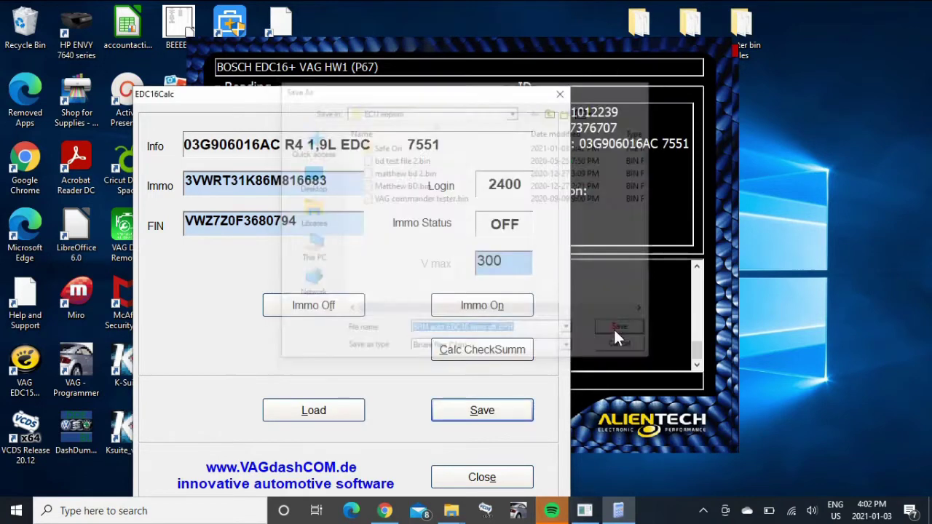
click(497, 476)
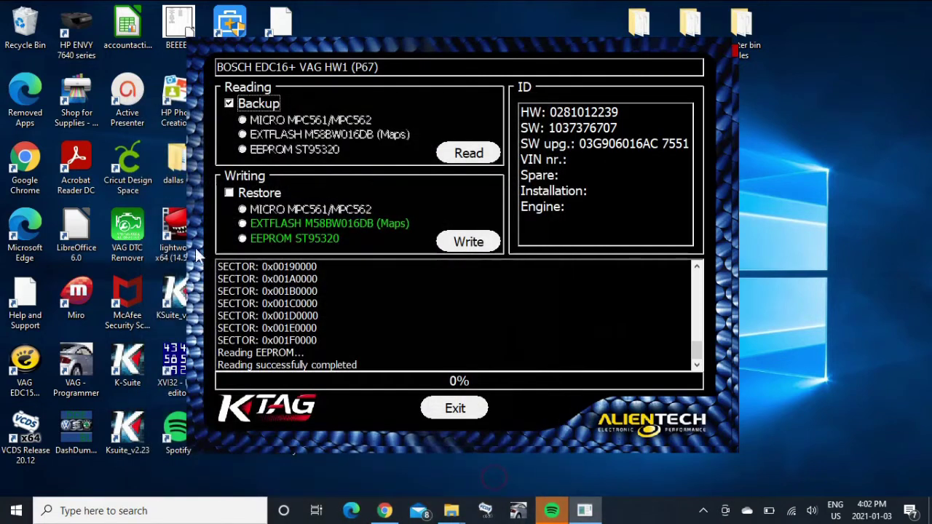
Step: Write BRM auto EDC16 immo off.EPR to the EEPROM ST95320, then exit to the start screen
click(244, 239)
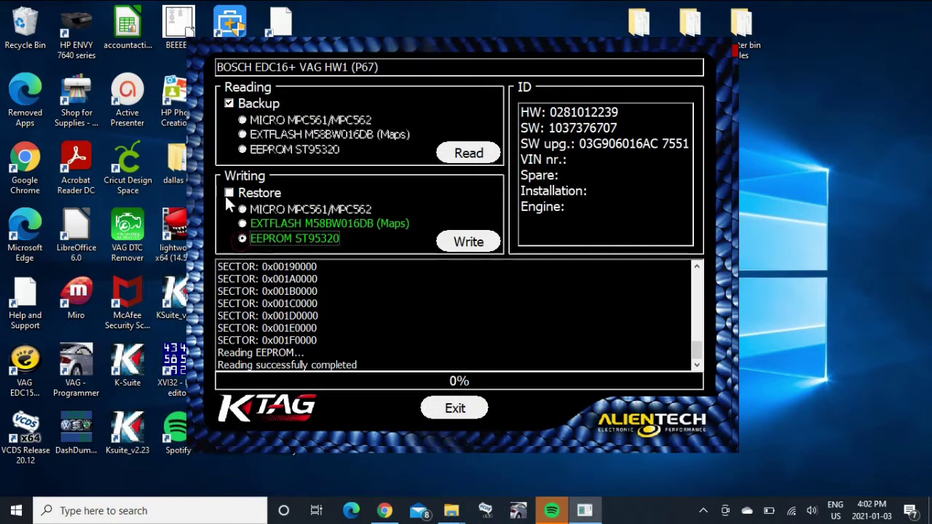
click(472, 244)
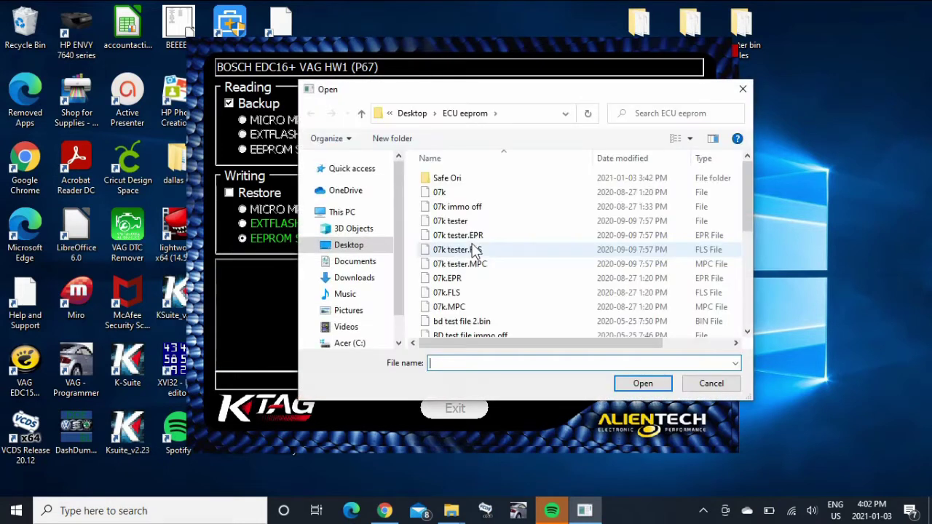
drag(745, 203, 746, 233)
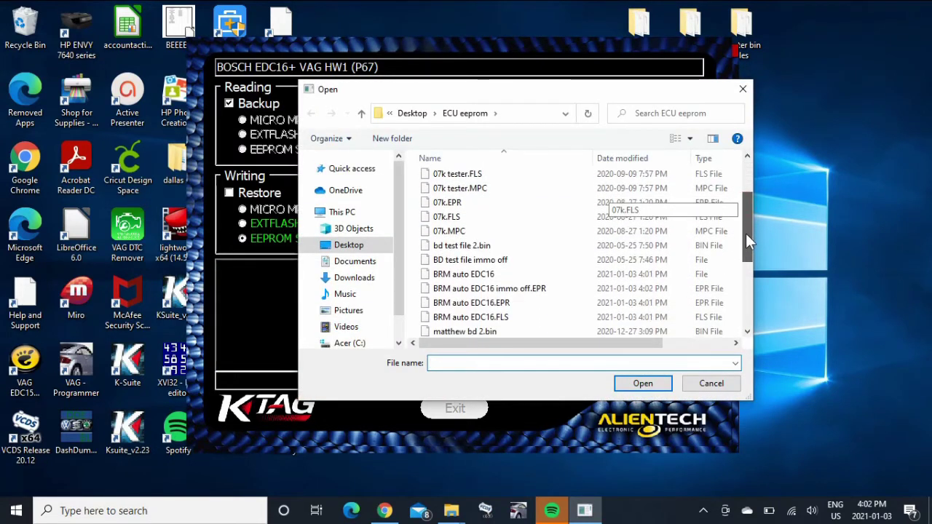
click(499, 288)
click(653, 389)
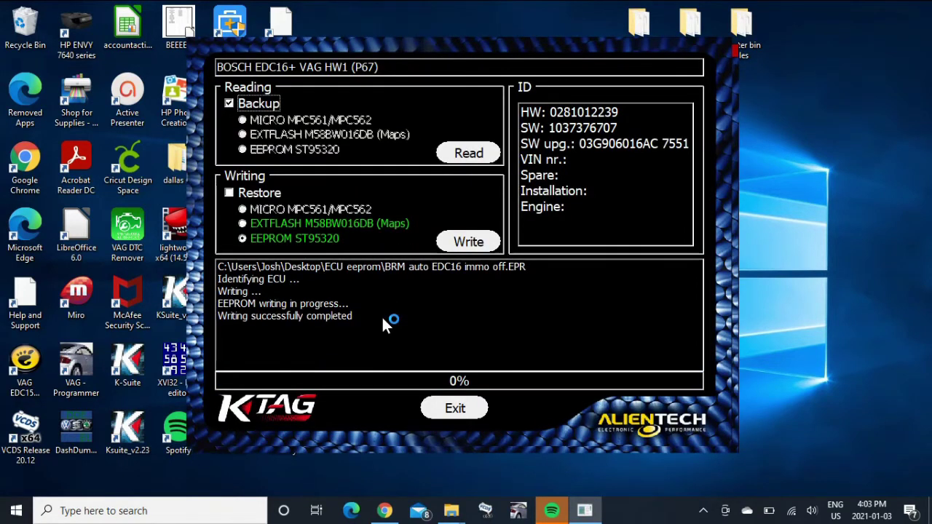
click(457, 408)
click(511, 418)
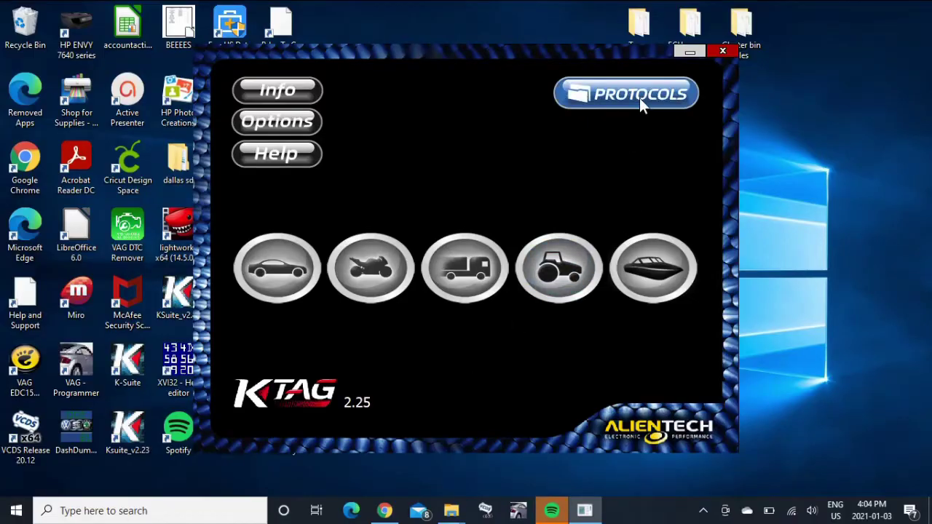
Step: Choose BOSCH EDC16+ VAG, accept its warnings, and open the HW2 (P96) plug-in
click(640, 98)
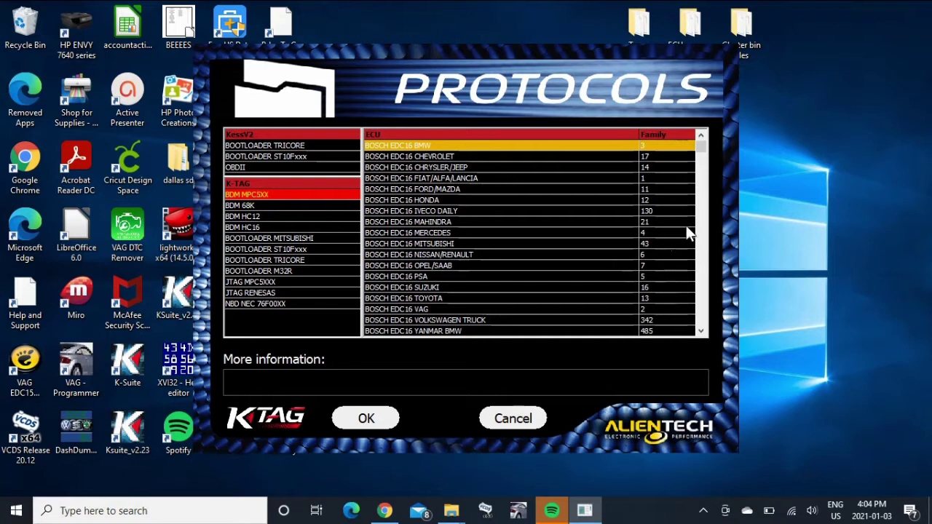
drag(701, 332, 701, 331)
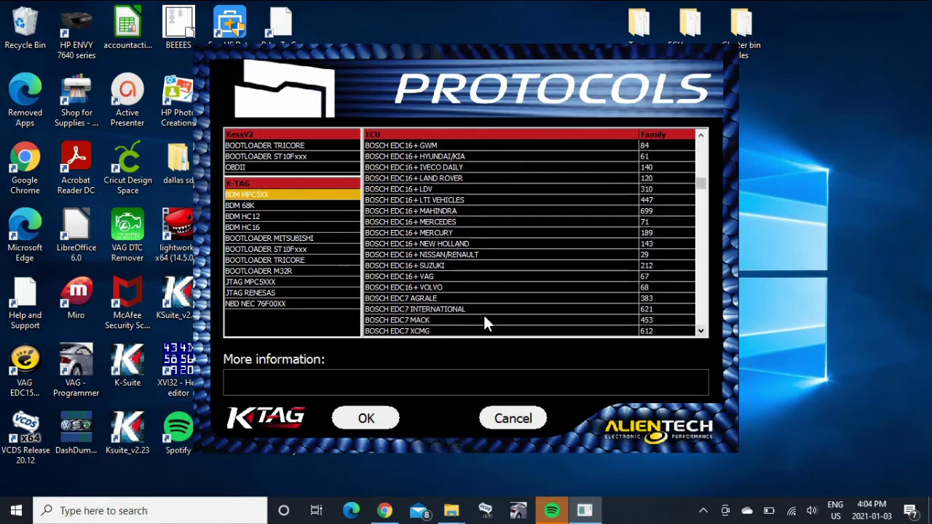
click(412, 277)
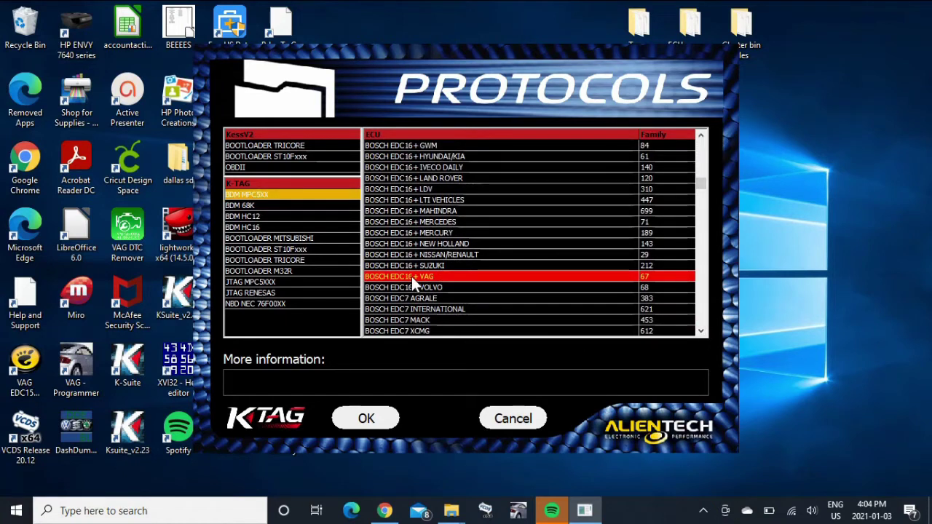
click(366, 430)
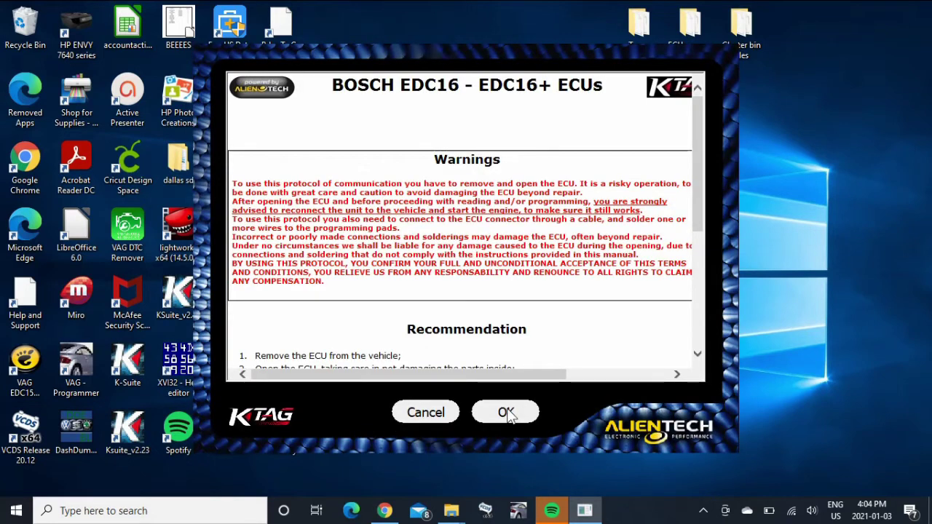
click(508, 413)
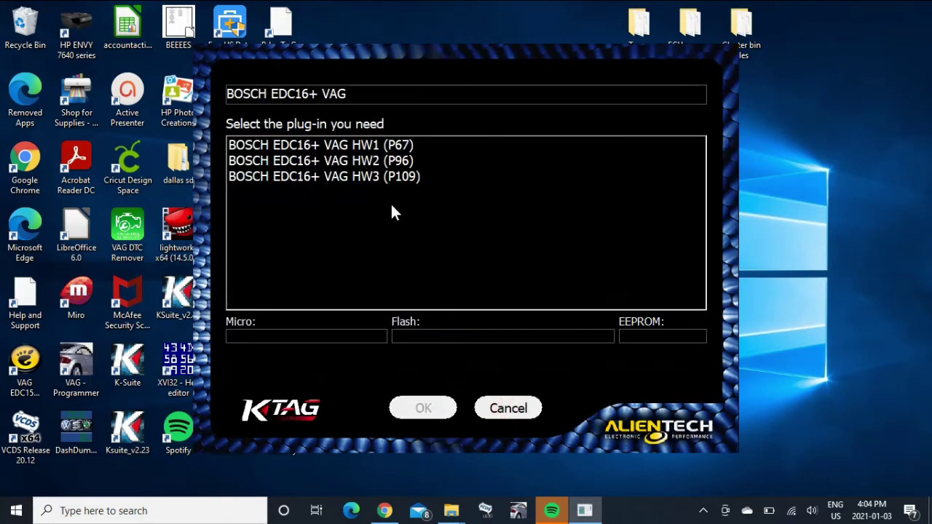
click(406, 162)
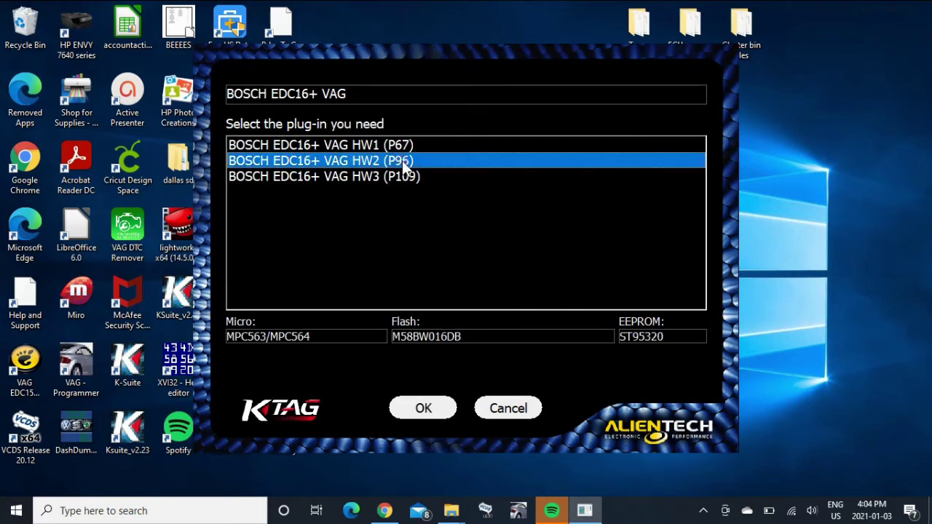
click(415, 412)
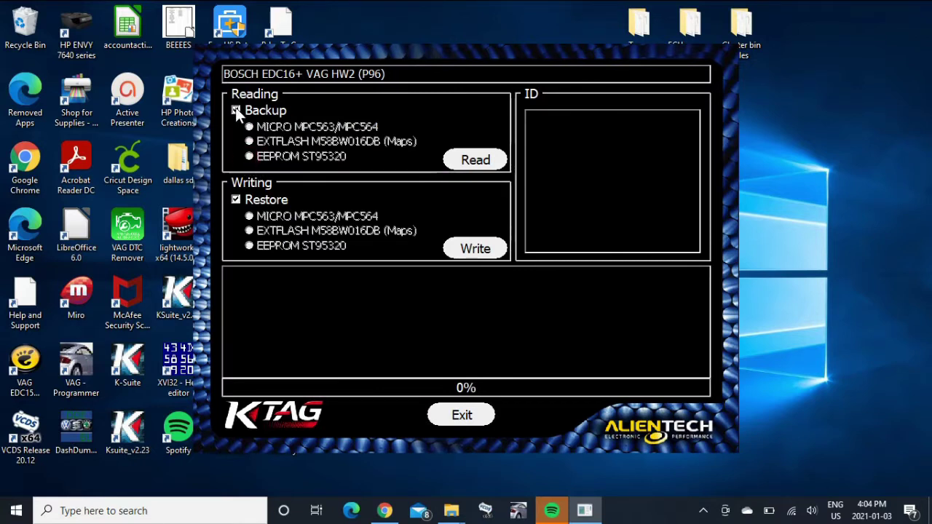
Step: Read the EEPROM ST95320, save it as 'BEW eeprom', and close KTAG
click(250, 157)
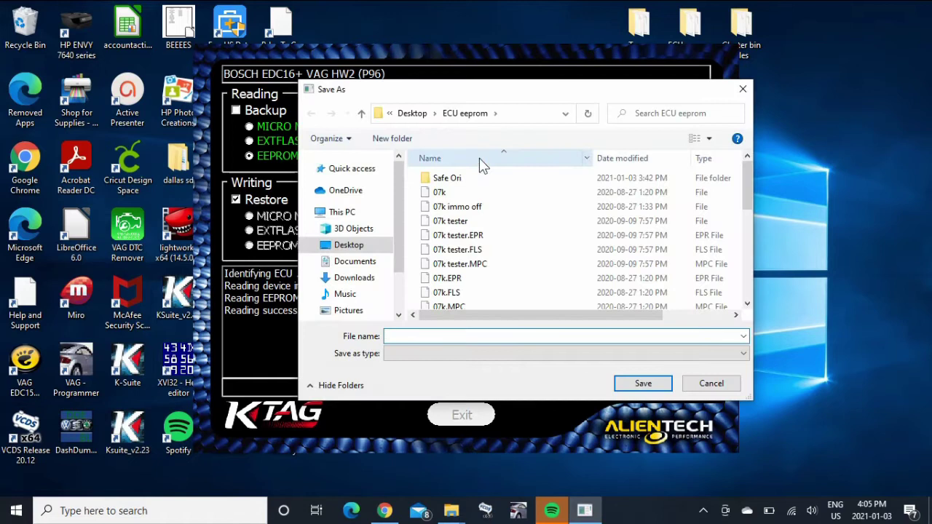
text(BEW eeprom)
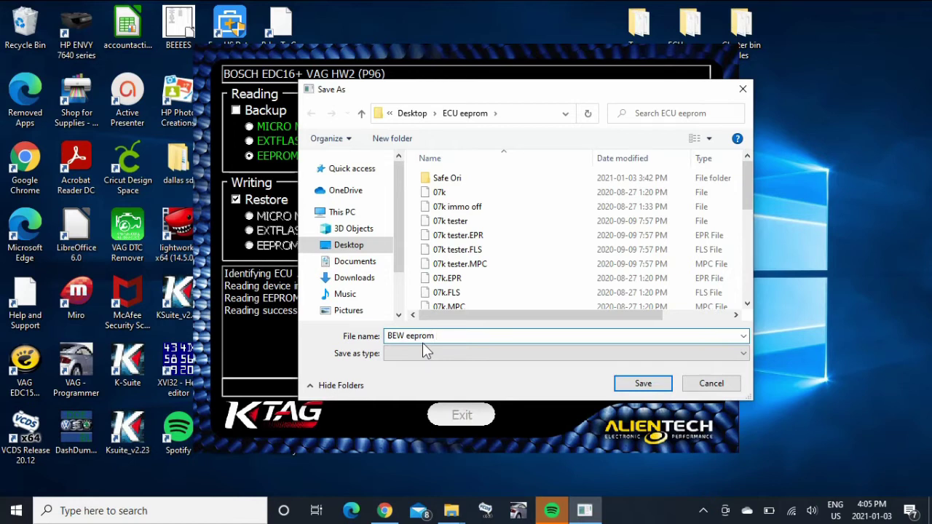
click(640, 385)
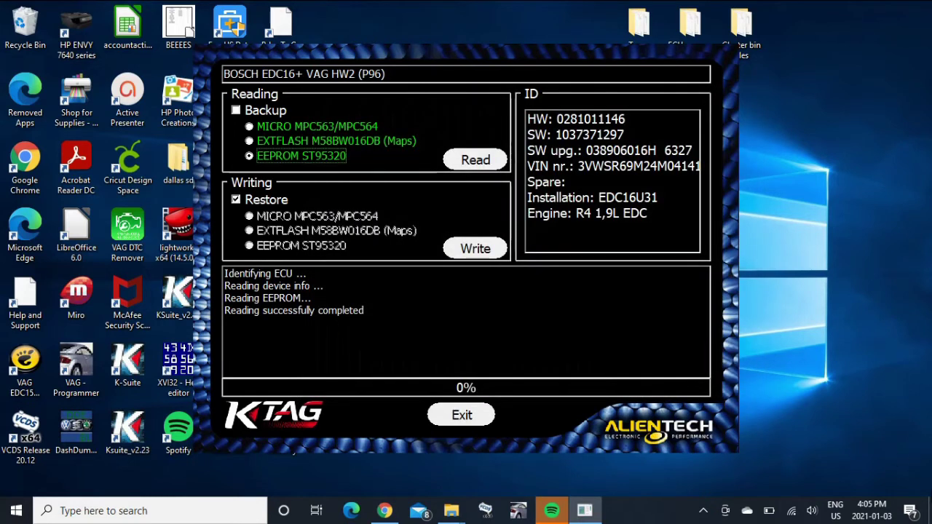
key(alt+F4)
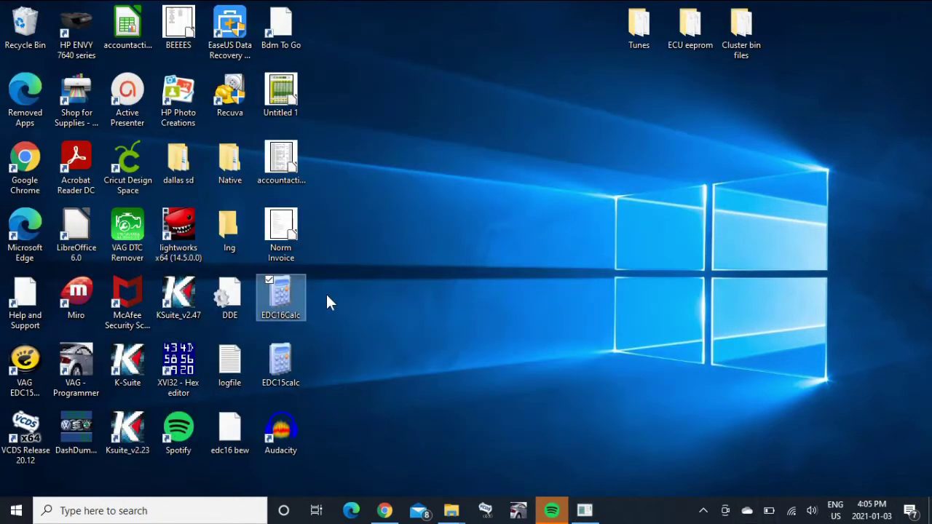
Step: Load the BEW eeprom dump in EDC16Calc, confirm Immo Status reads OFF, and close it
double_click(279, 302)
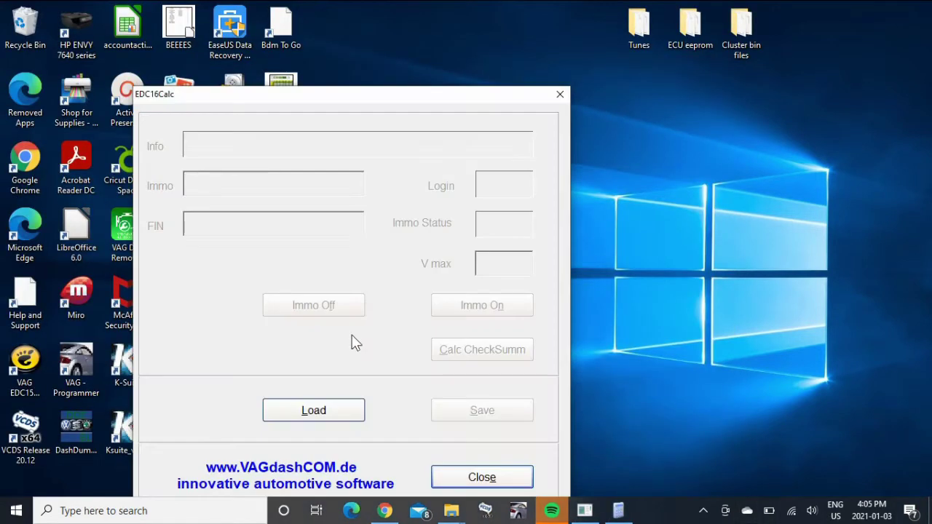
click(316, 410)
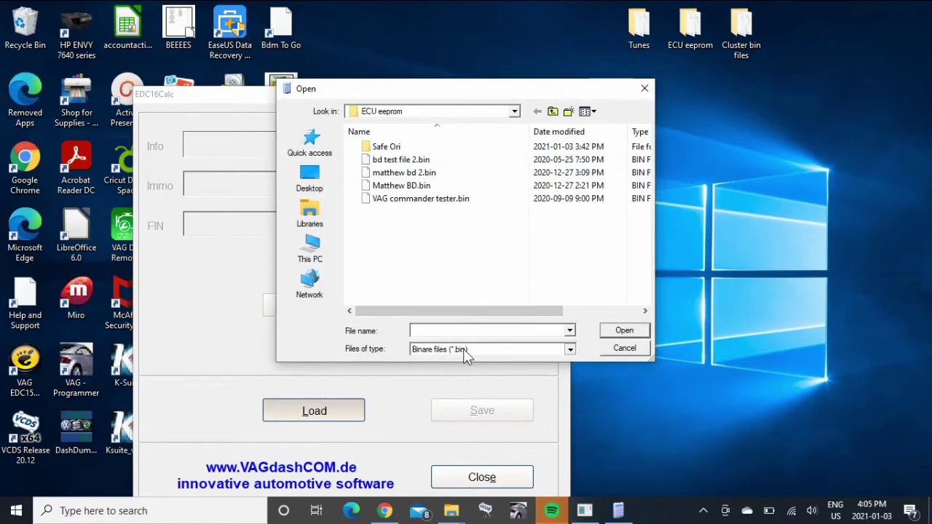
click(436, 372)
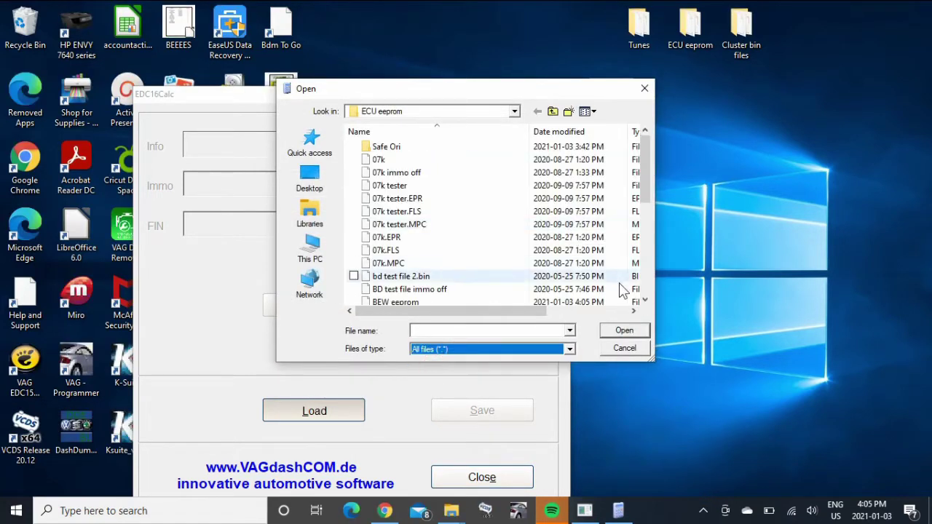
click(644, 300)
click(644, 299)
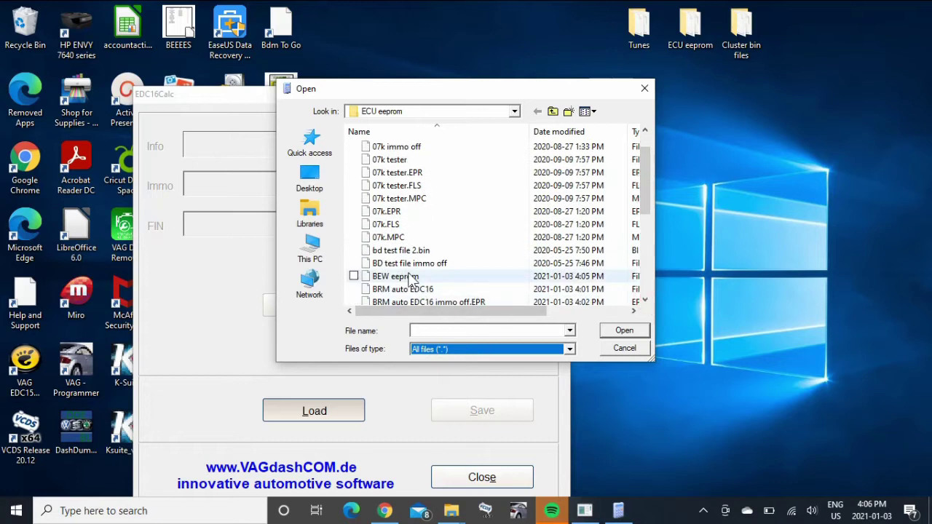
click(631, 333)
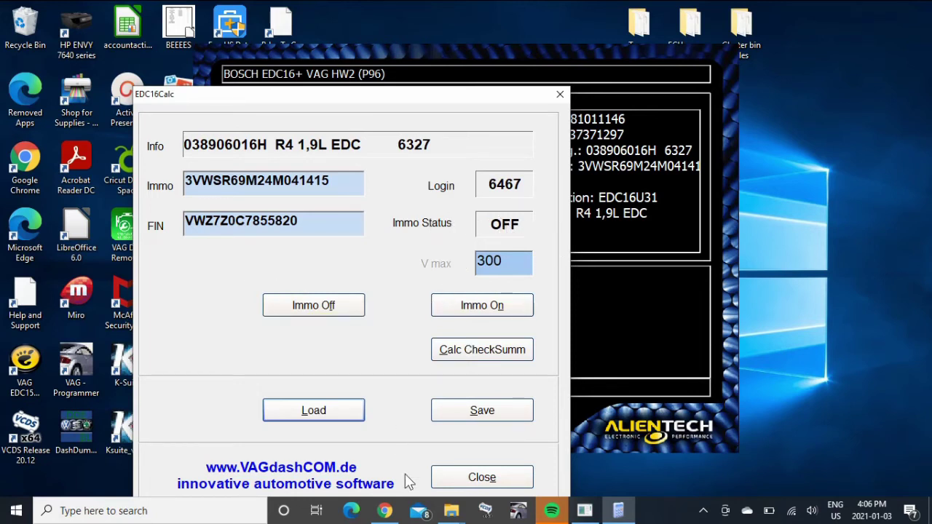
click(460, 479)
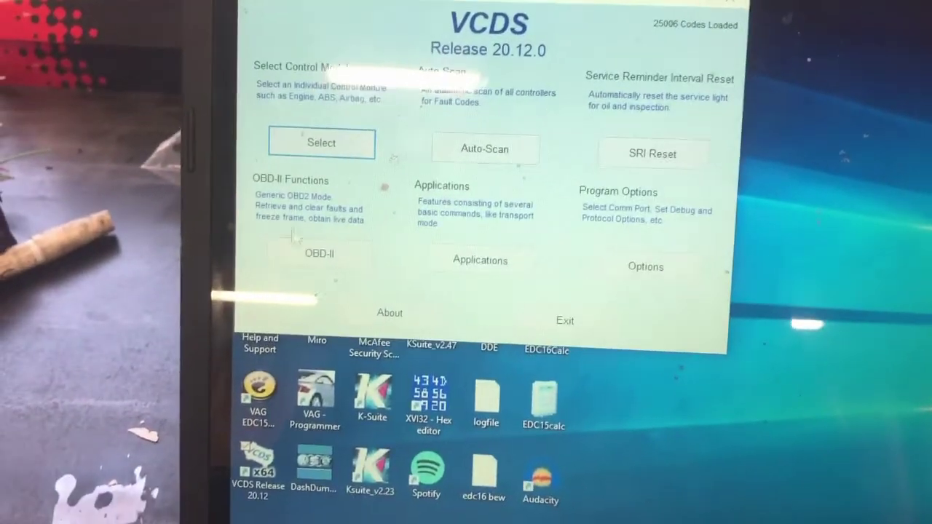
Step: Connect VCDS to the 01-Engine controller, read its 8 stored fault codes, and exit the list
click(295, 142)
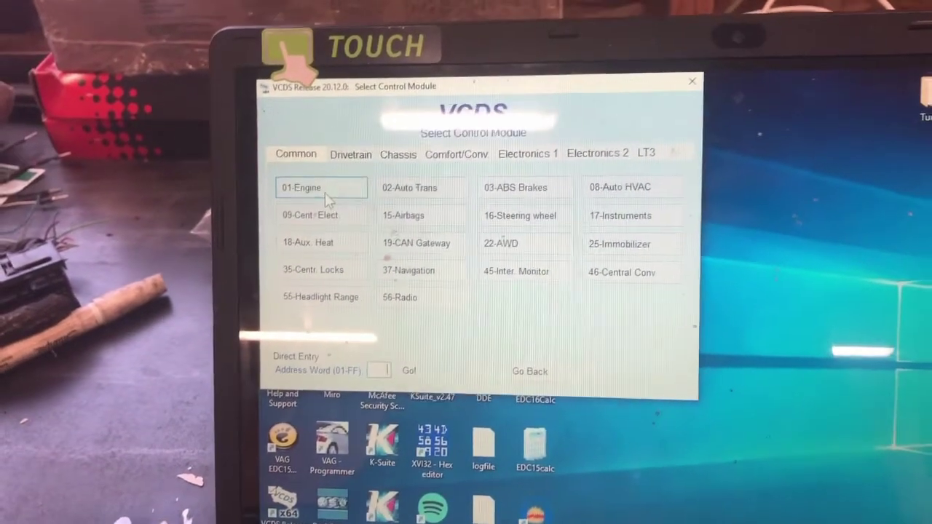
click(314, 186)
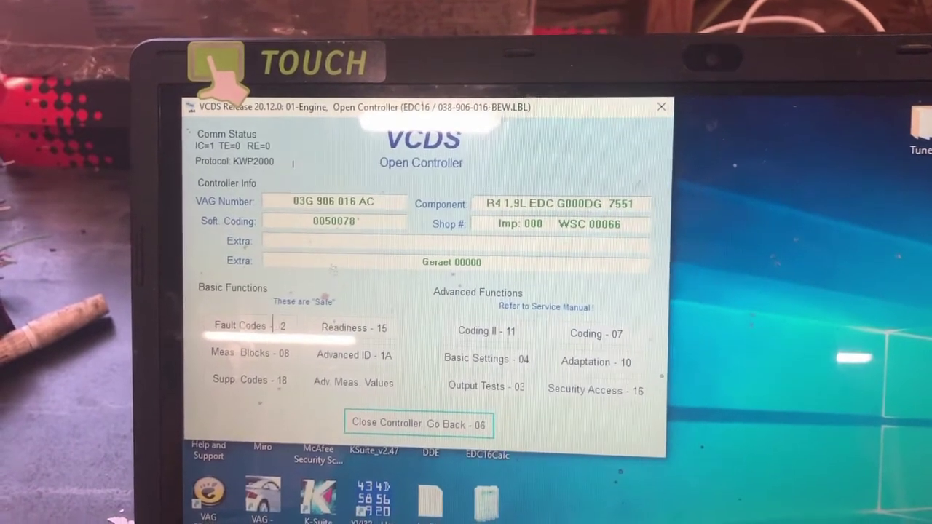
click(248, 331)
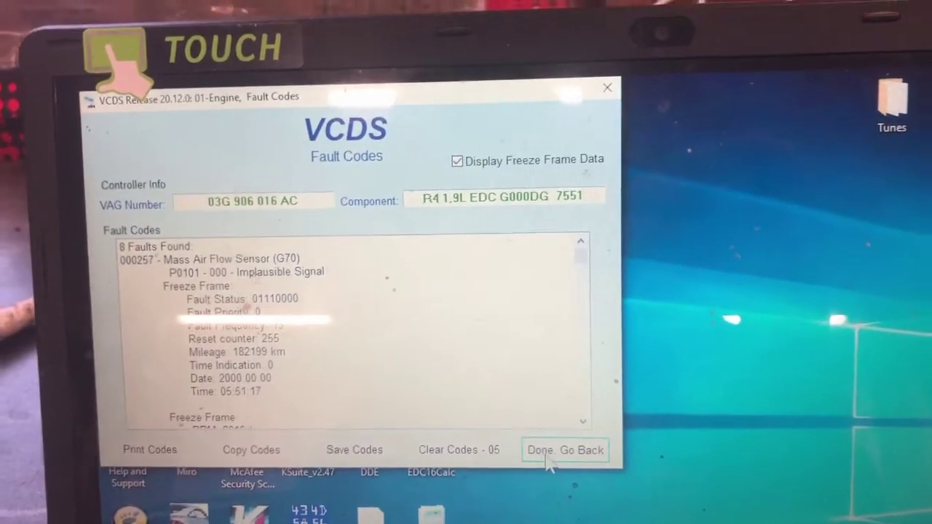
click(567, 448)
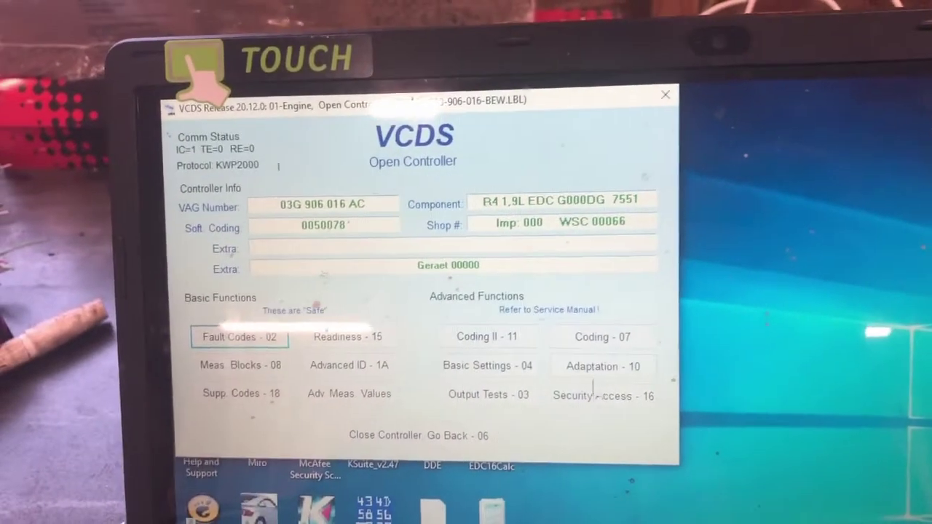
Step: Show the engine's adaptation channel 91, Immobilizer Status, reading stored value 1
click(602, 367)
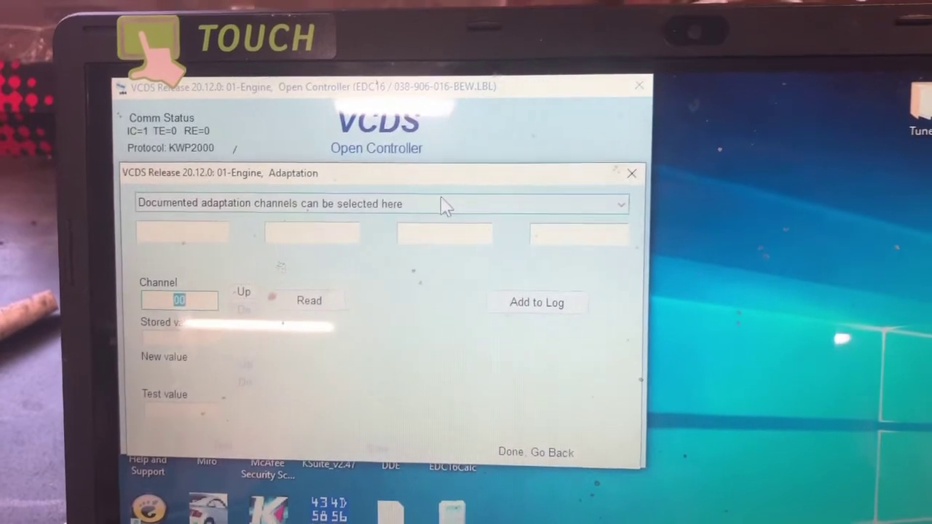
click(444, 211)
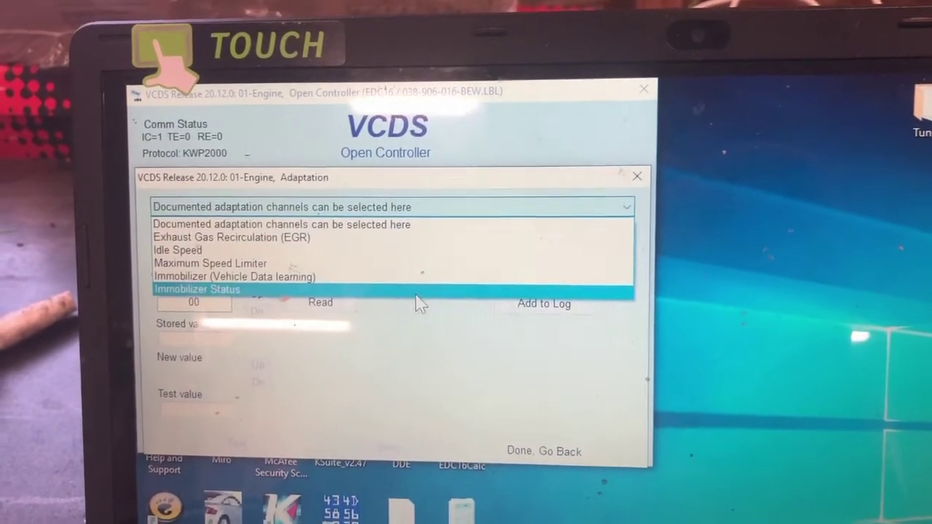
click(411, 299)
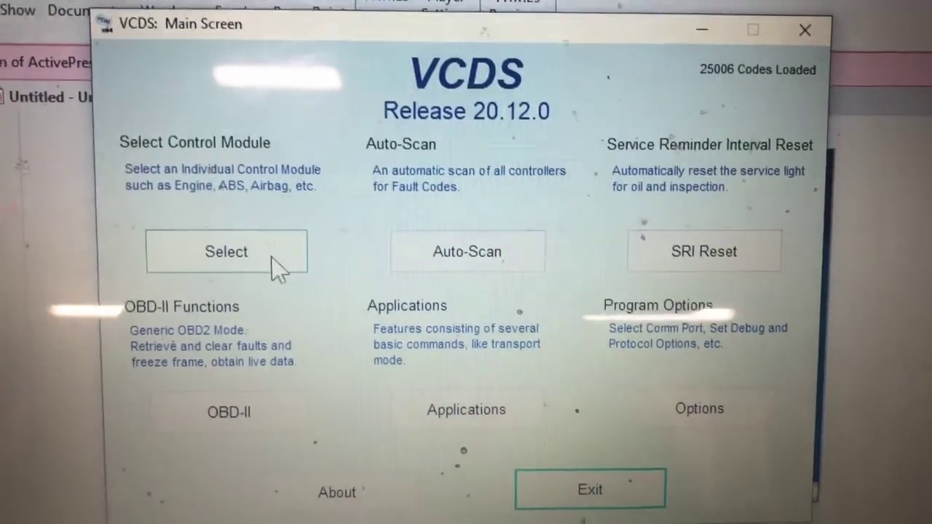
Step: Reconnect to 01-Engine, read its 8 fault codes, then open Adaptation - 10
click(275, 262)
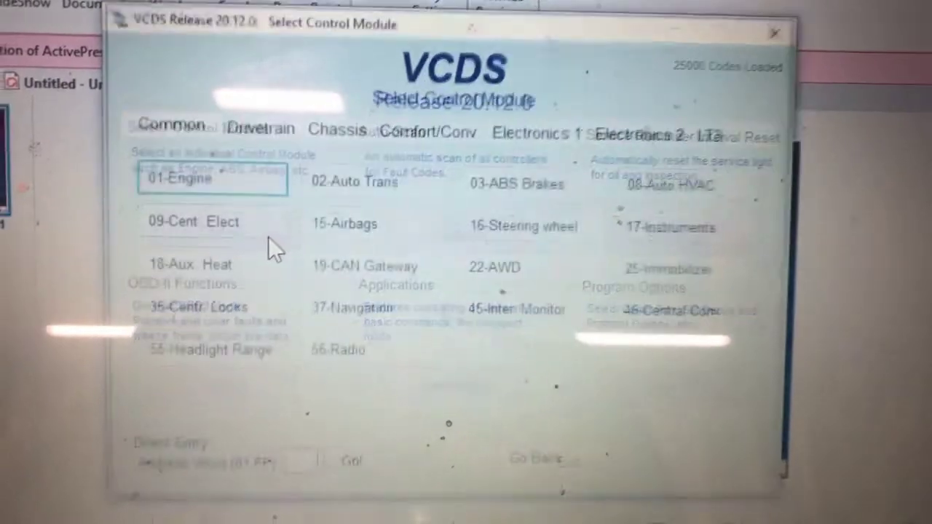
click(193, 186)
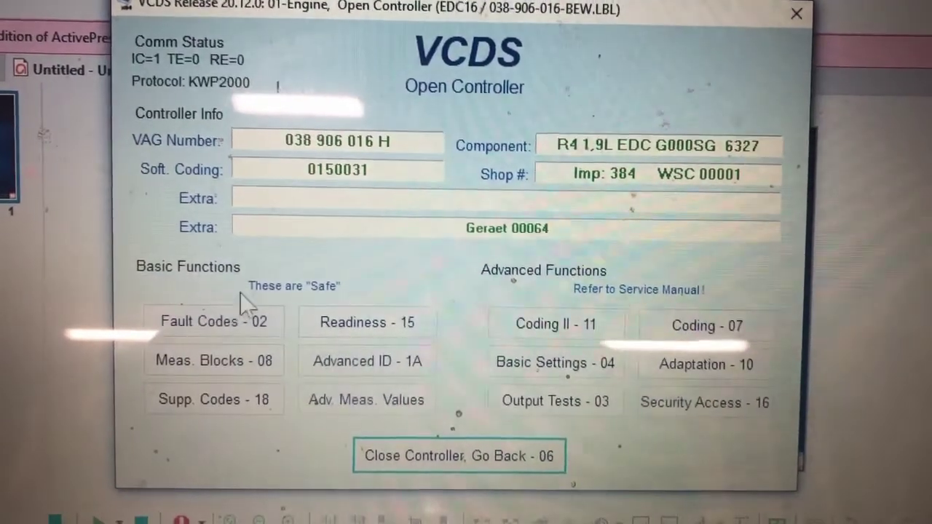
click(236, 331)
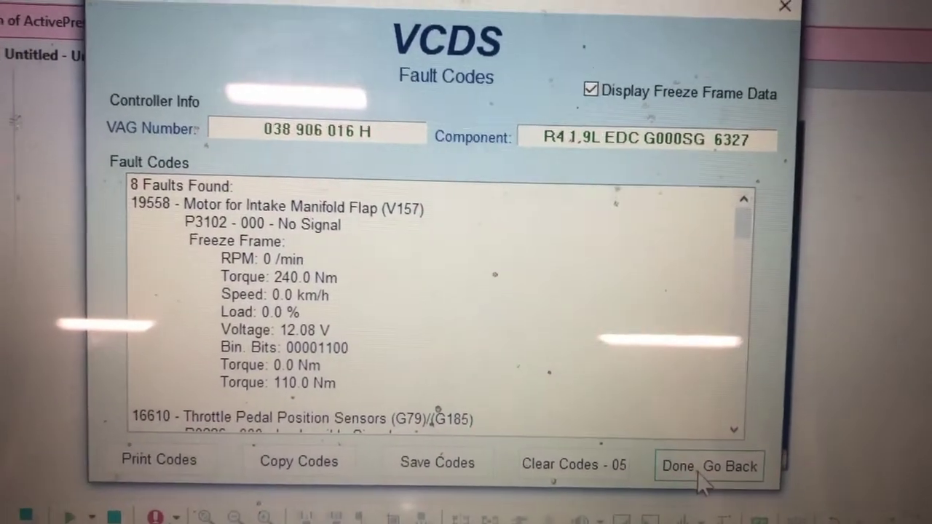
click(714, 477)
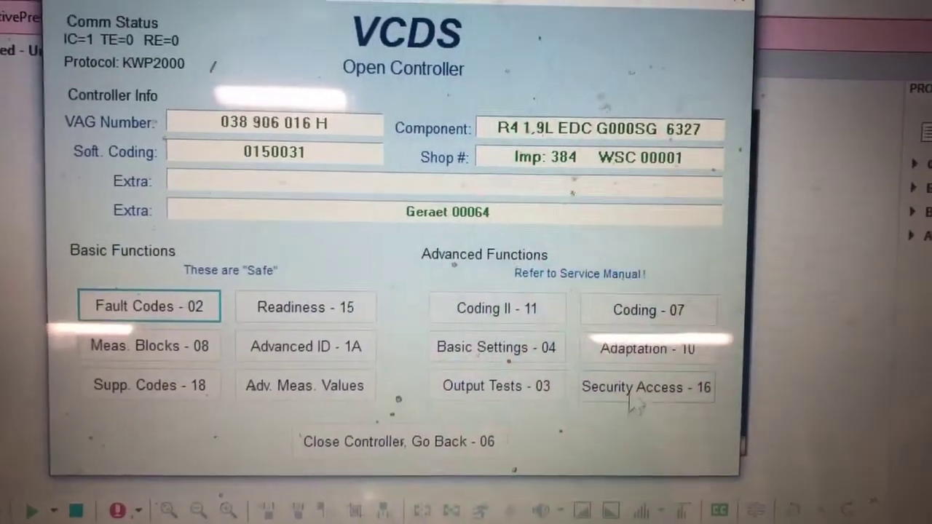
click(644, 342)
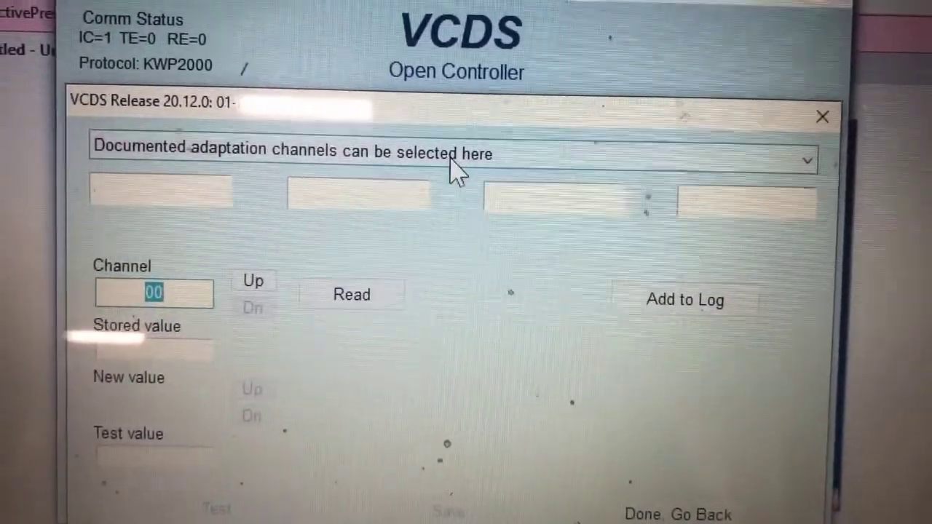
Step: Select Immobilizer Status channel 91 and show its legend that value 1 means immobilizer disabled
click(455, 159)
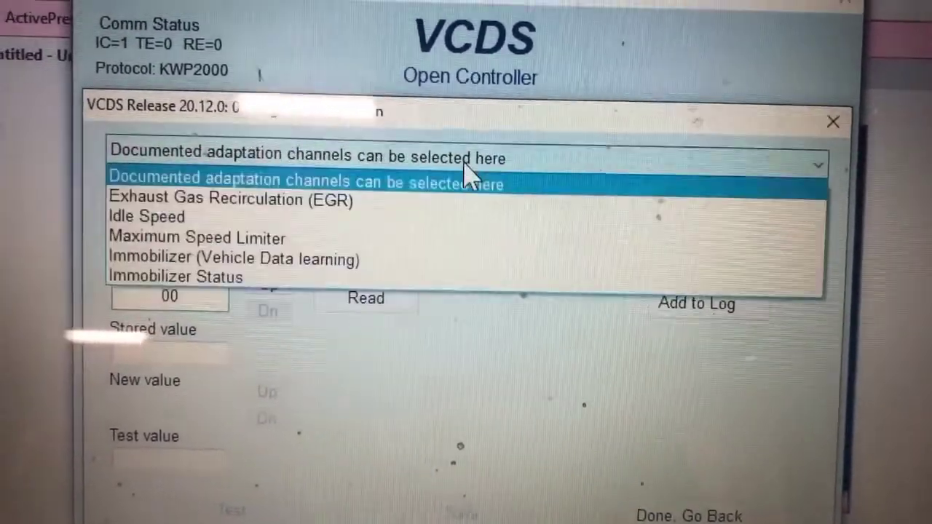
click(200, 251)
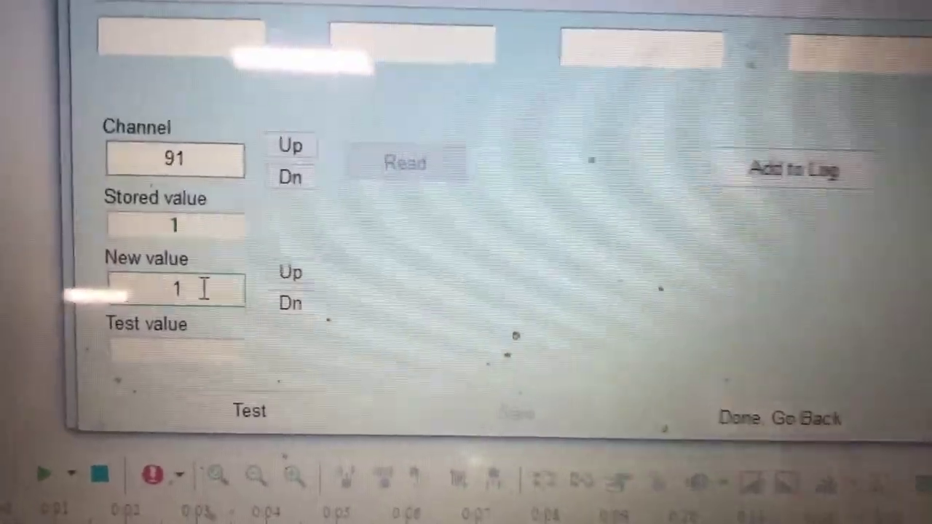
click(207, 318)
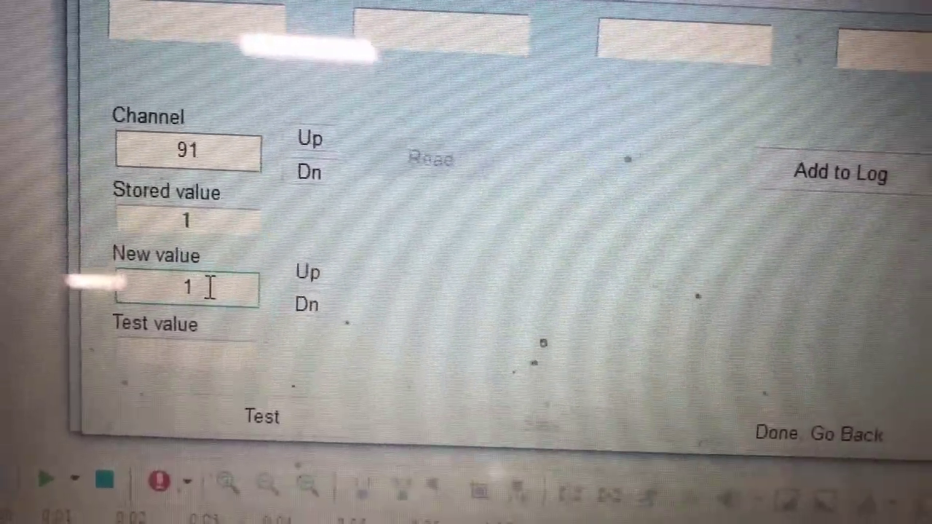
mouse_move(224, 293)
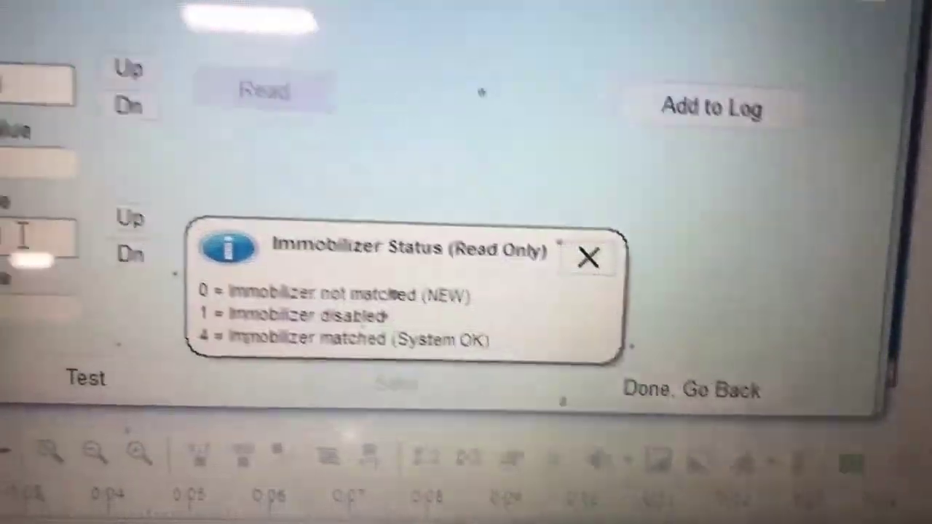